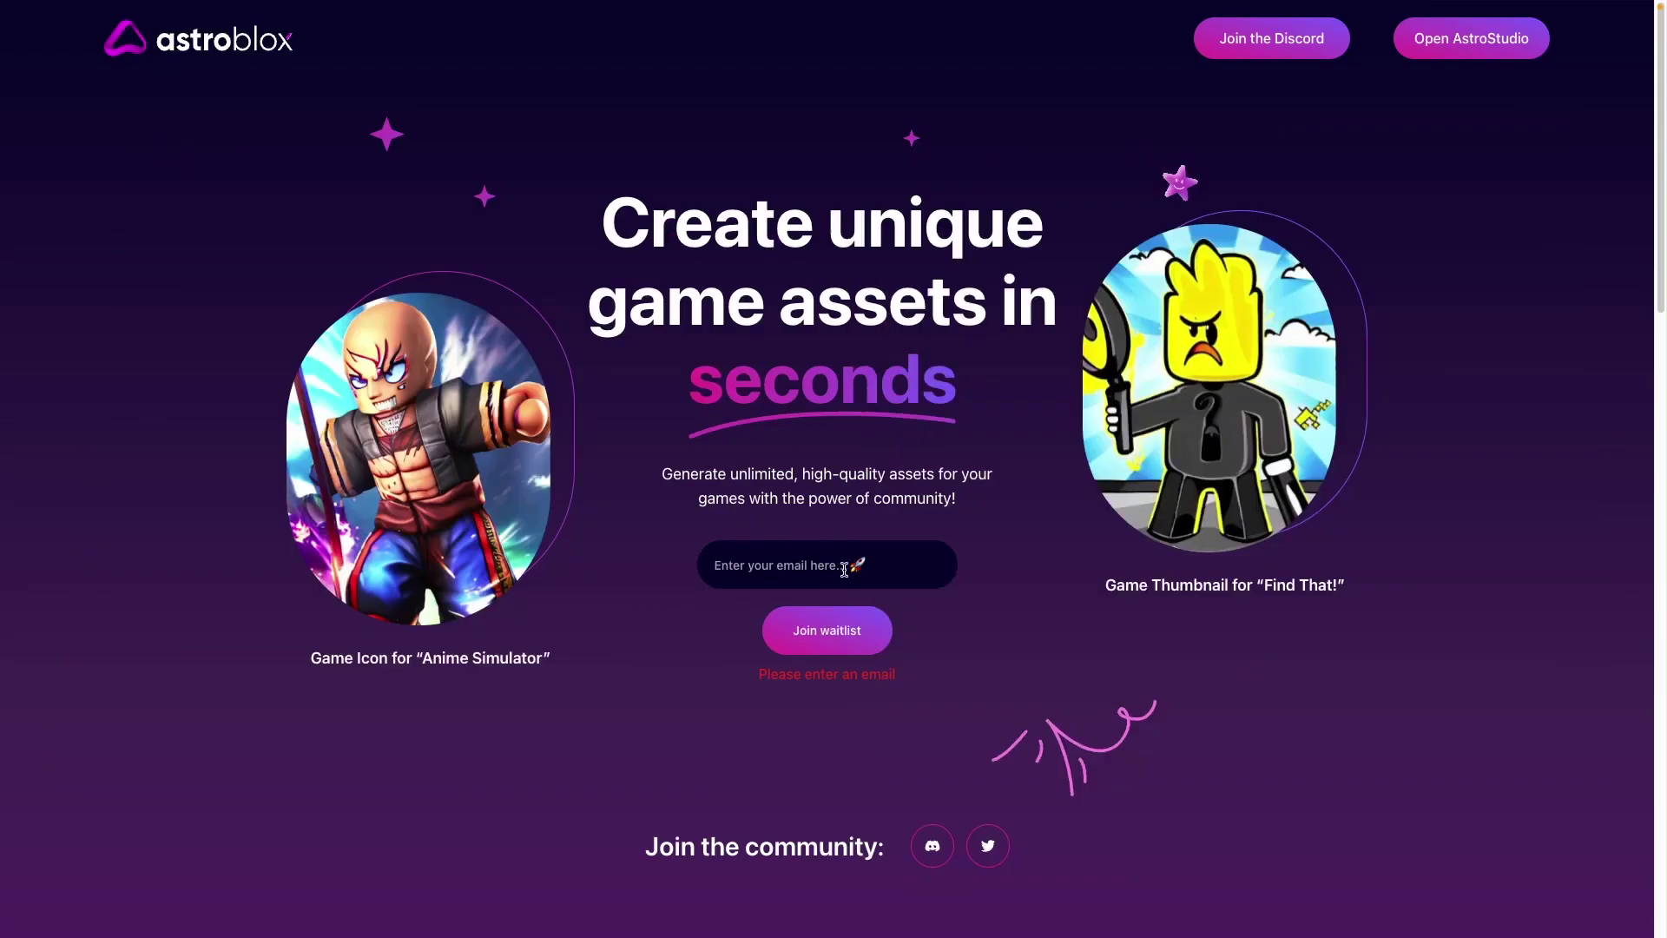
Pick 'Artszy (Best mod)' from AstroStudio's Featured mods as the generation style.
left_click_drag(664, 473, 971, 499)
left_click(974, 499)
scroll(783, 581, "down", 8)
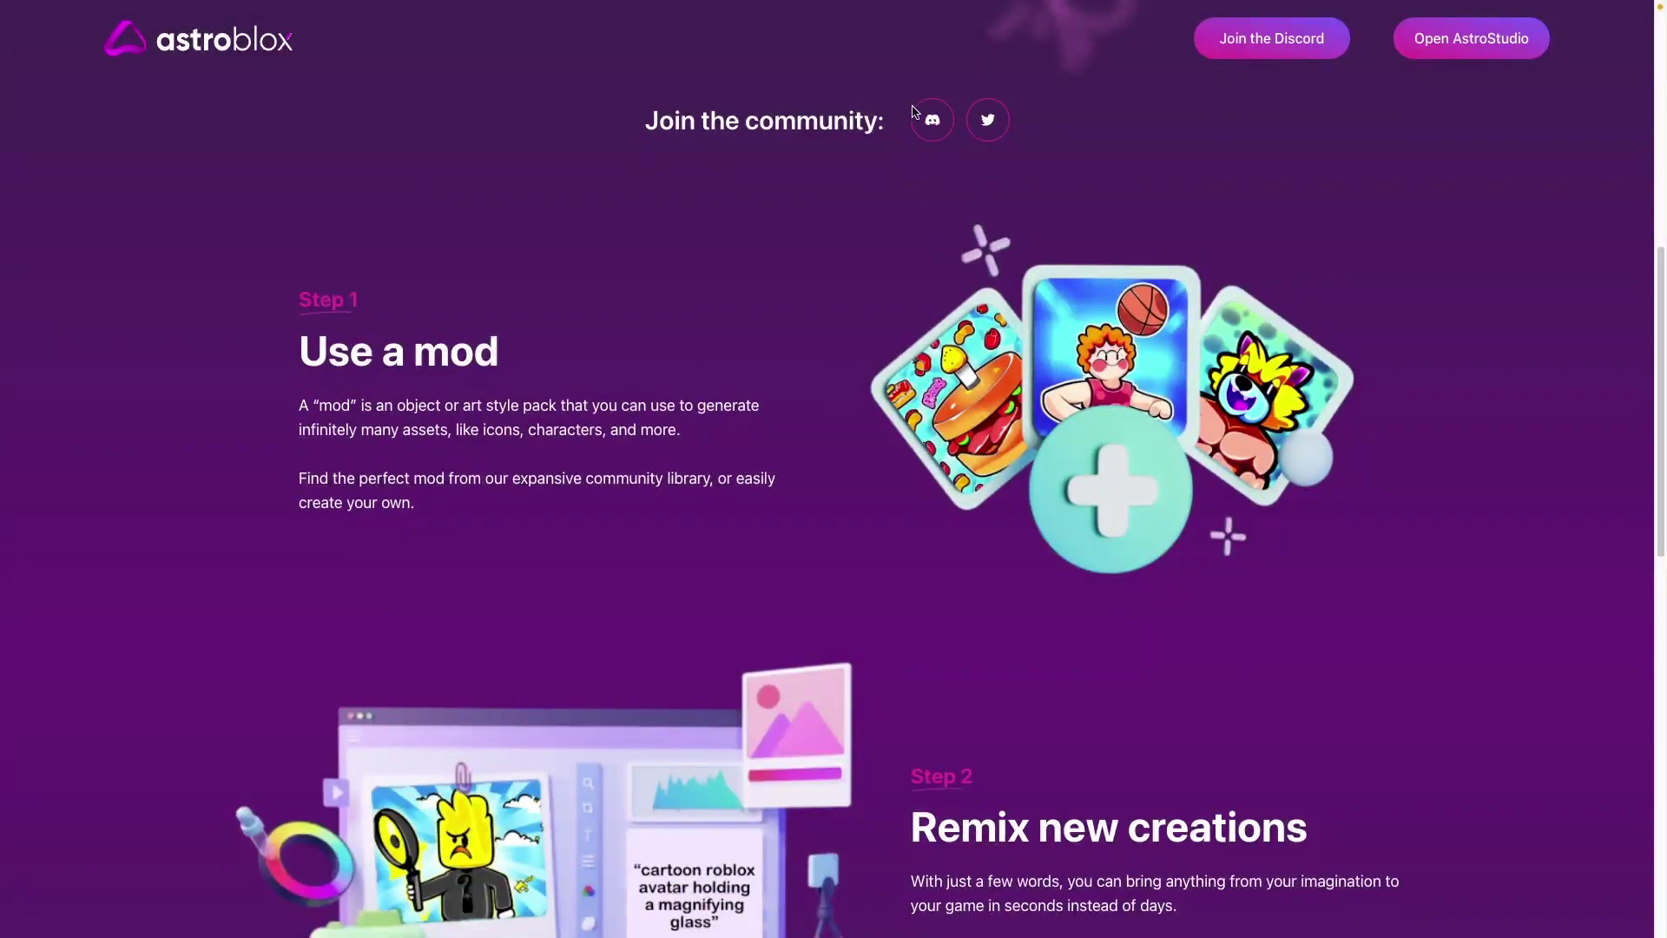
scroll(925, 131, "up", 3)
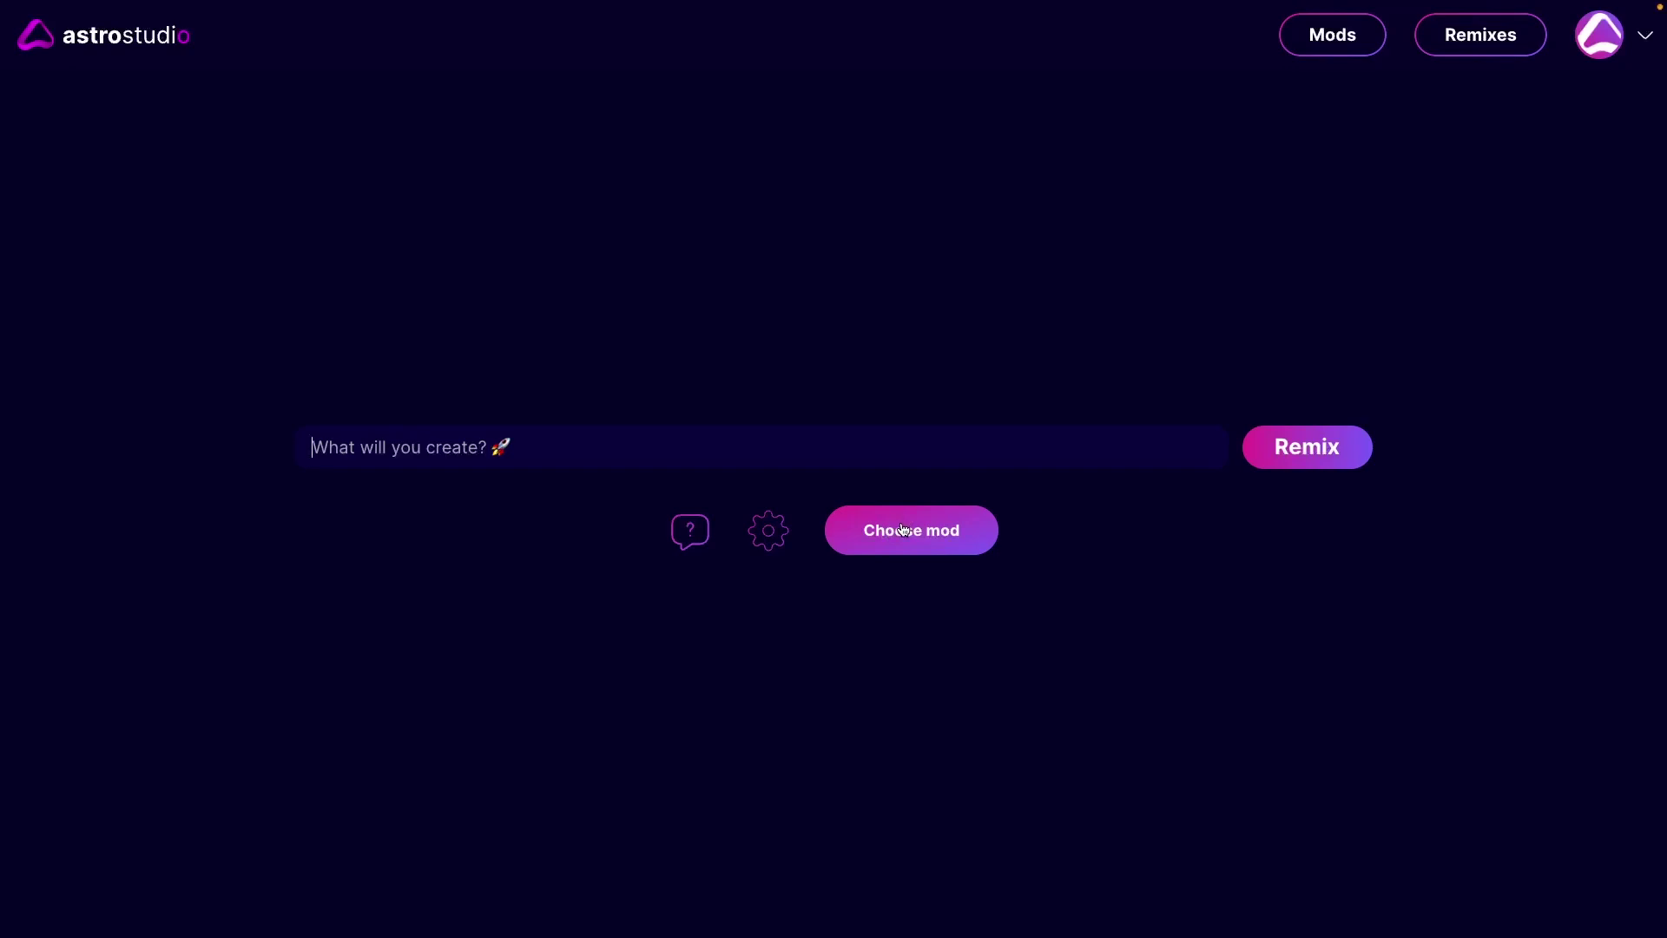
left_click(932, 549)
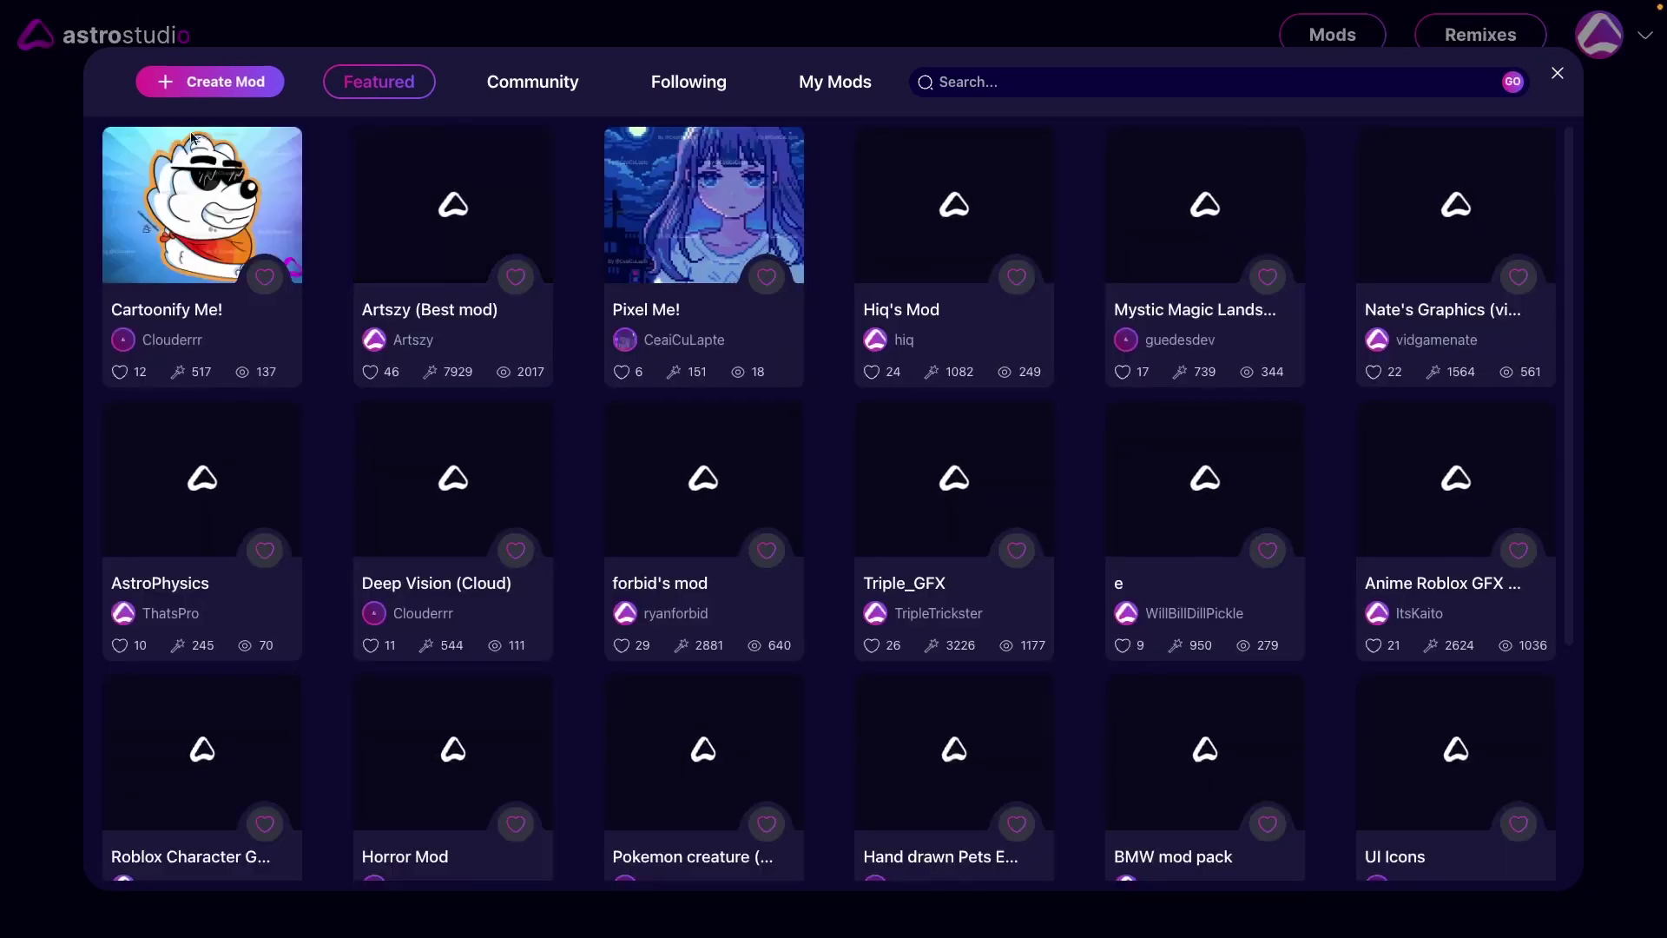
left_click(452, 167)
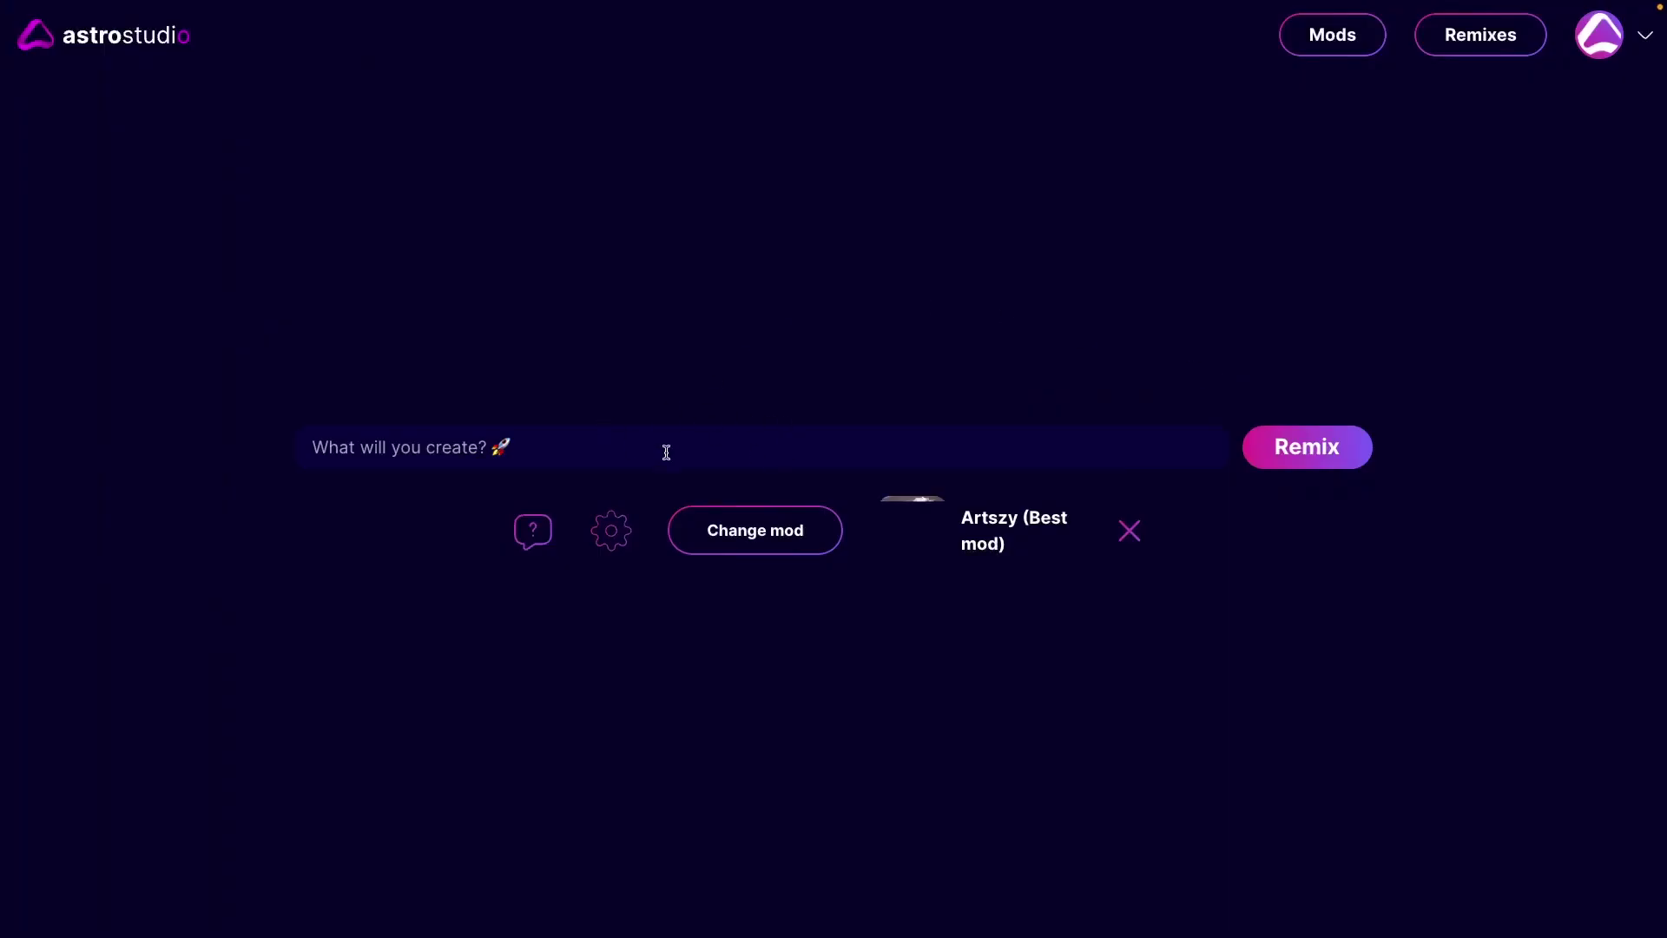
Enter the prompt 'mod holding a sword in a desert with the sun setting', correcting 'wiht', and confirm Icon settings.
left_click(732, 460)
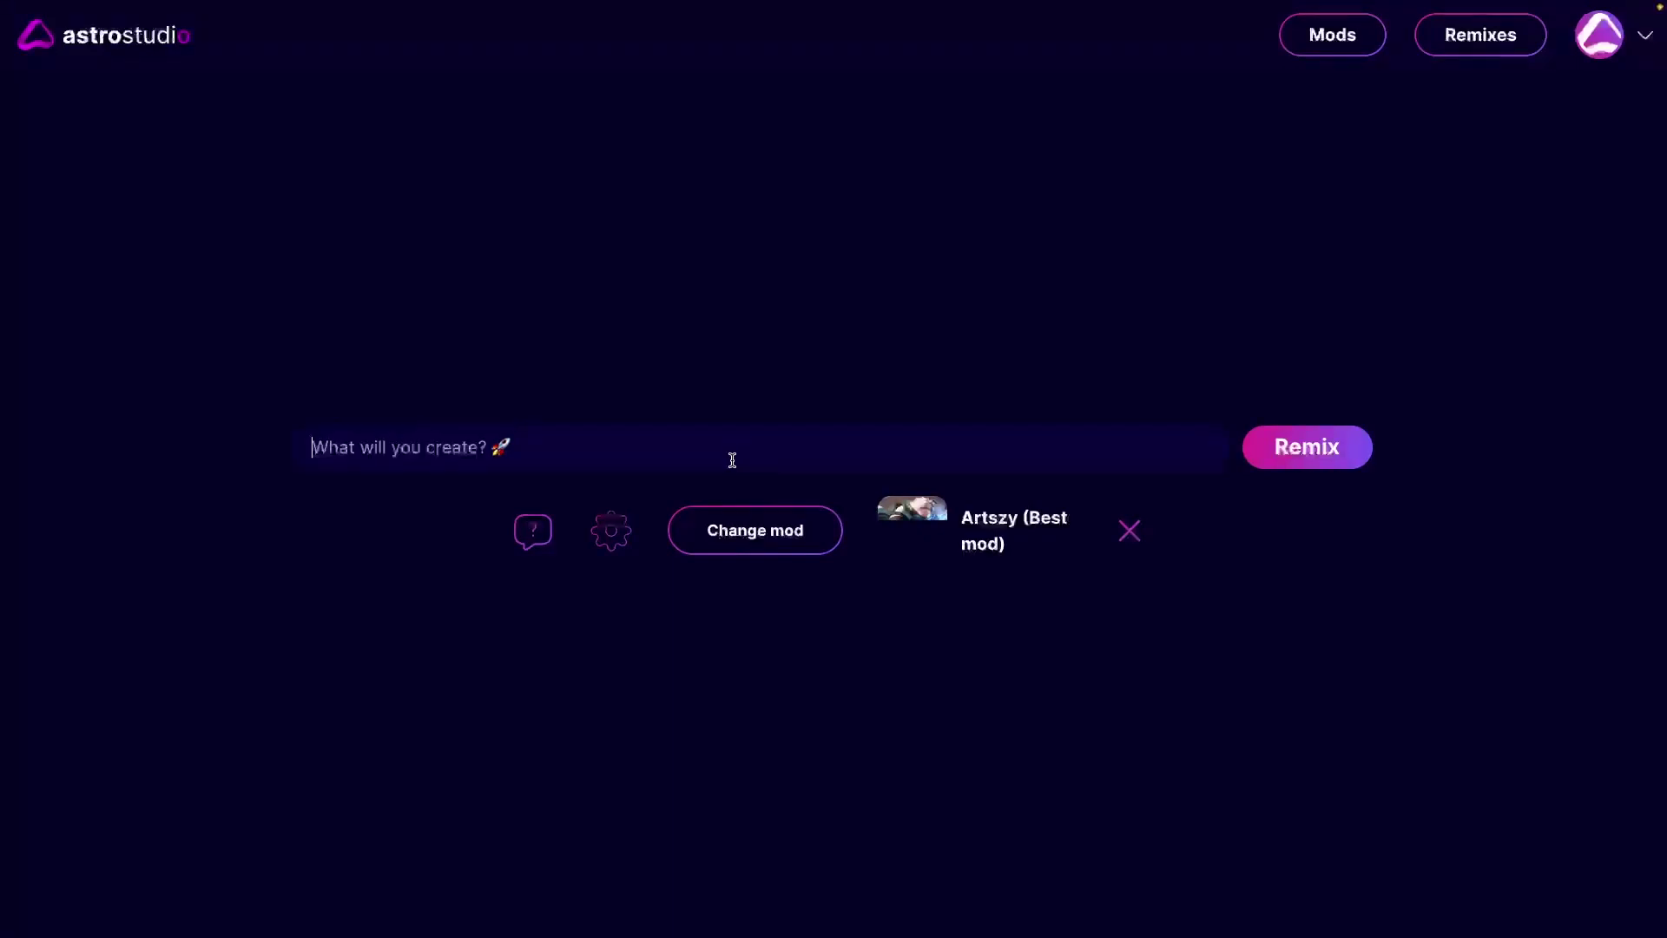
type("mod h")
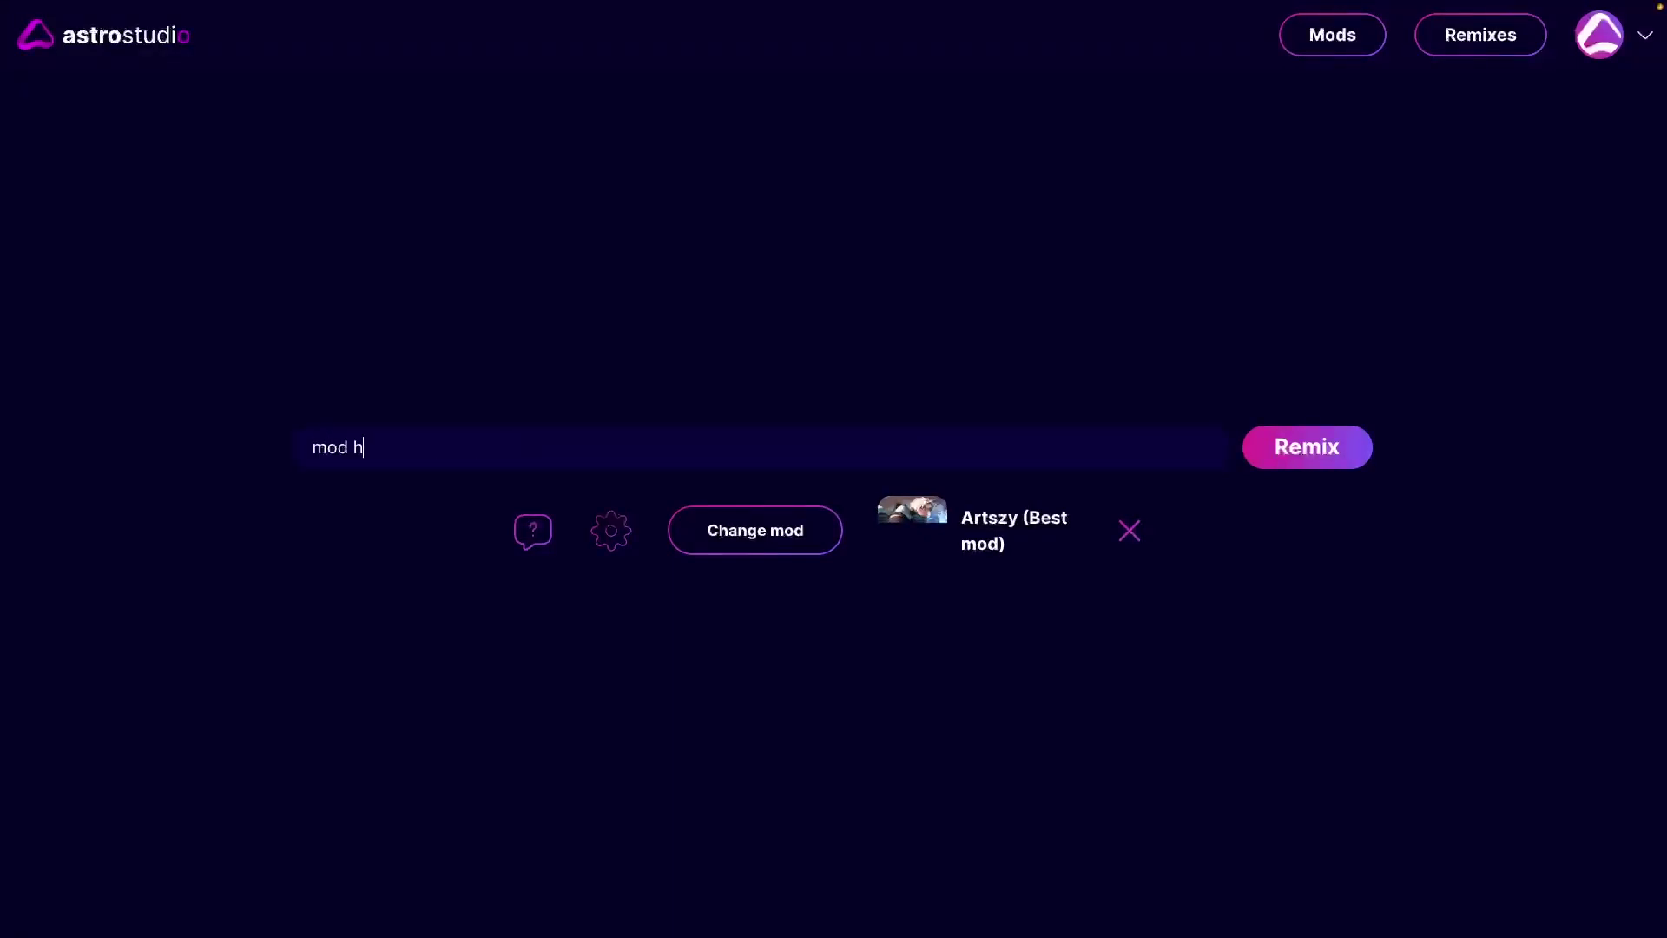
type("olding a sword ")
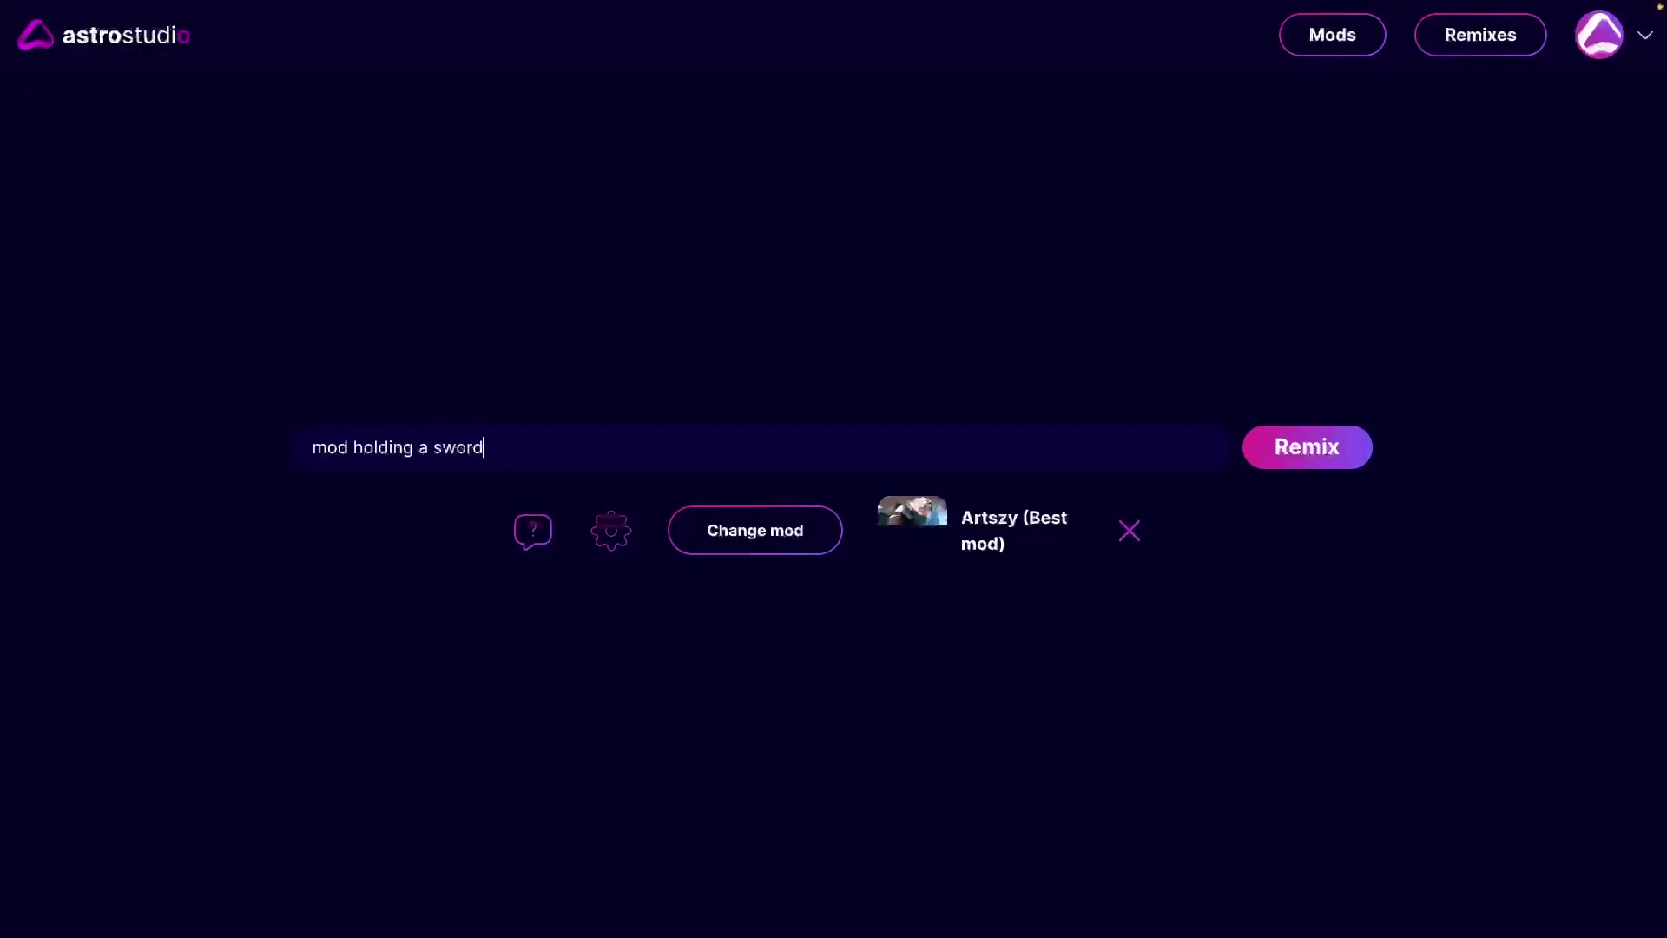
type("in a deser")
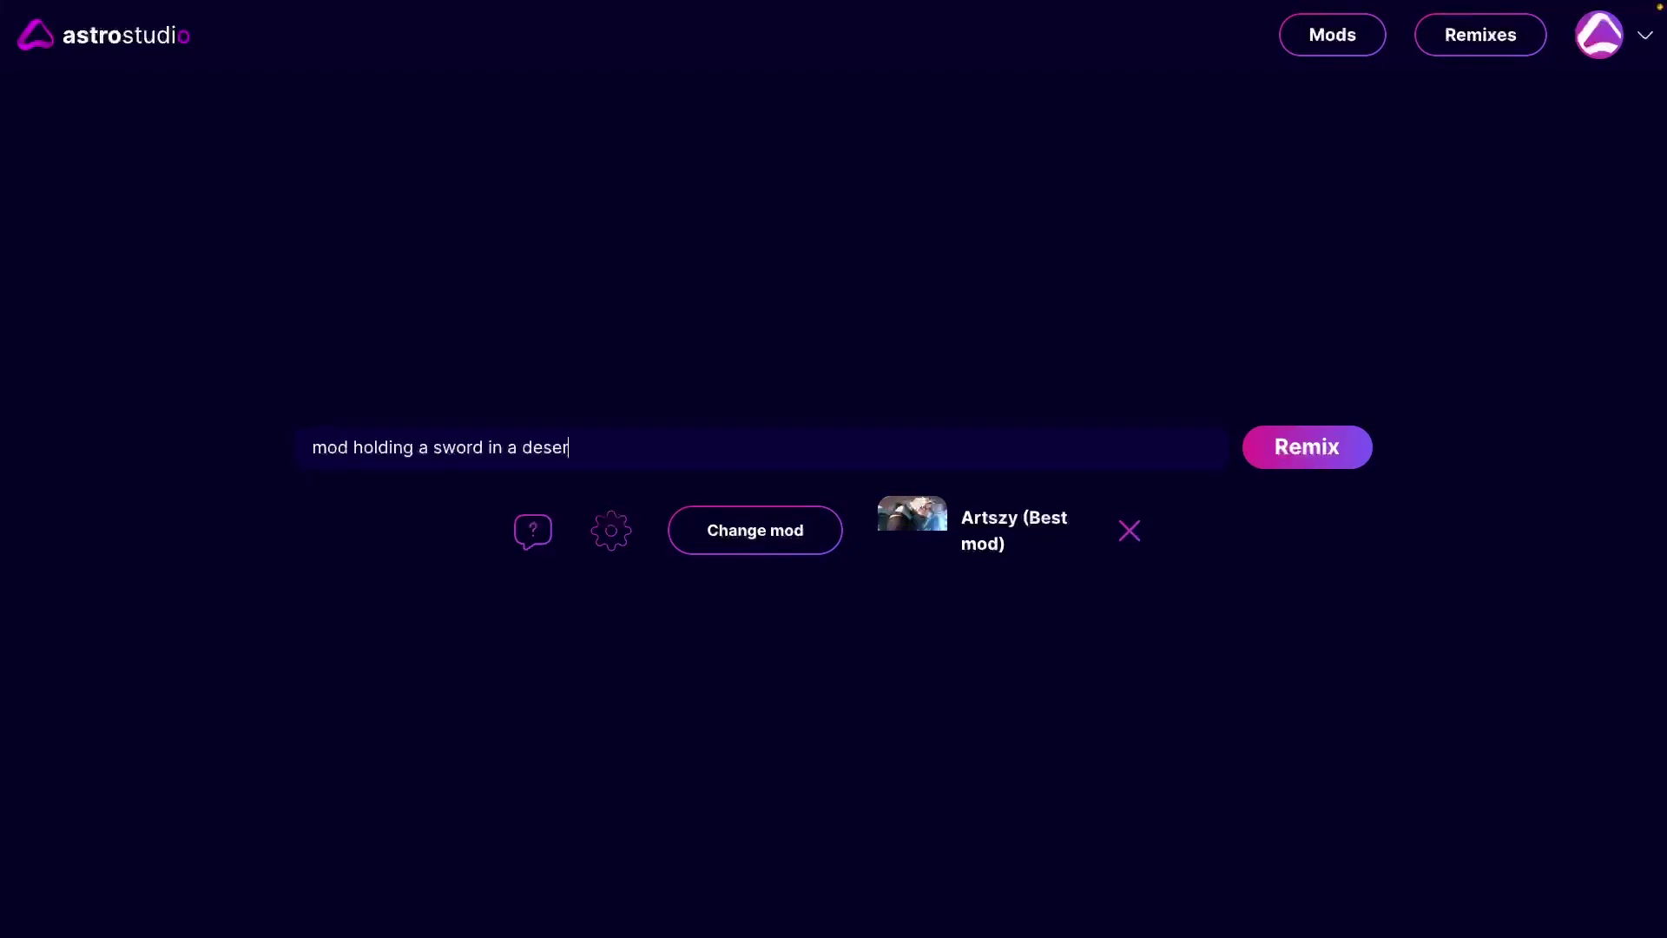
type("t wiht the sun setting")
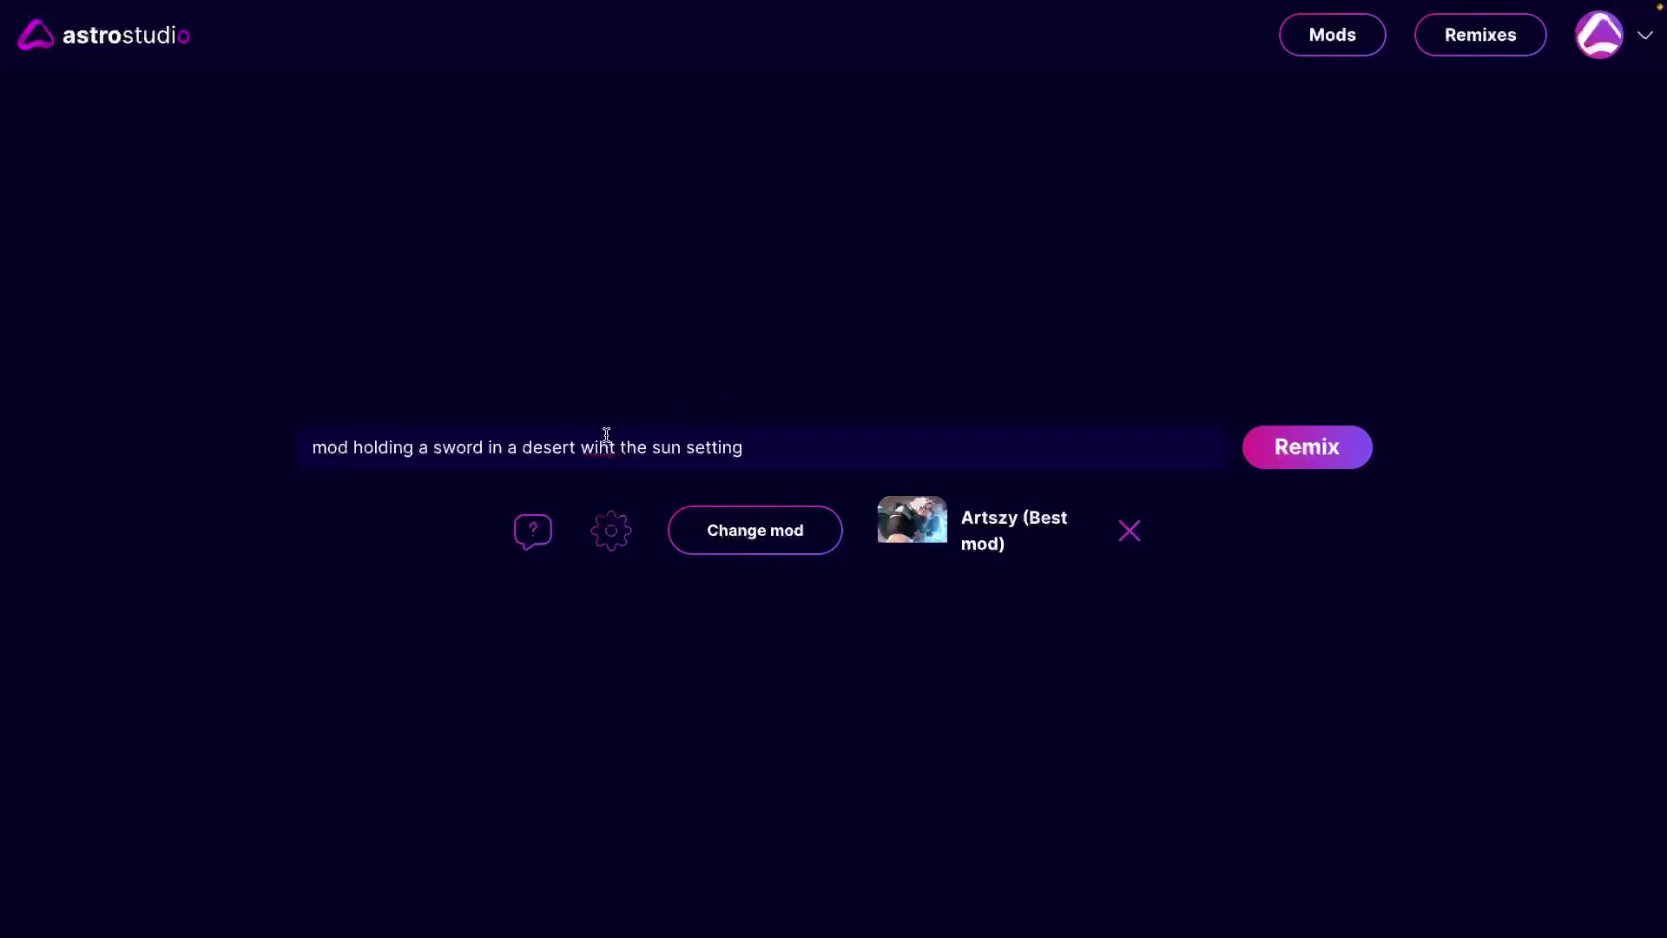
right_click(606, 440)
left_click(644, 449)
left_click(611, 530)
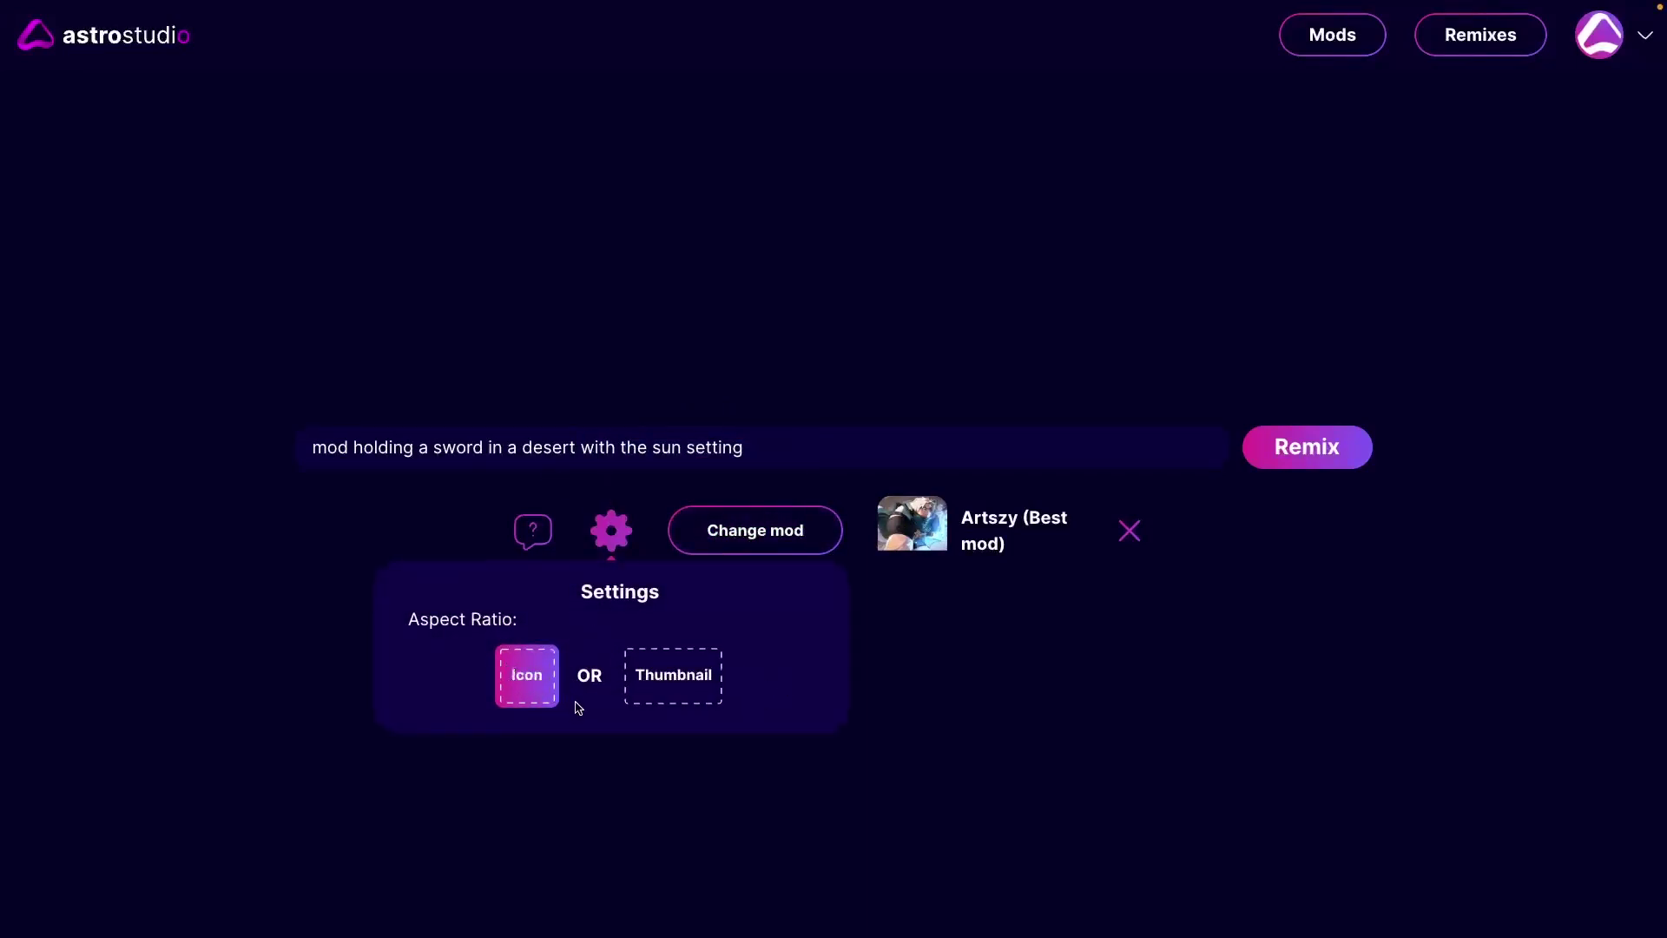
left_click(558, 799)
Remix the prompt to generate the Artszy-style sword images.
left_click(1308, 448)
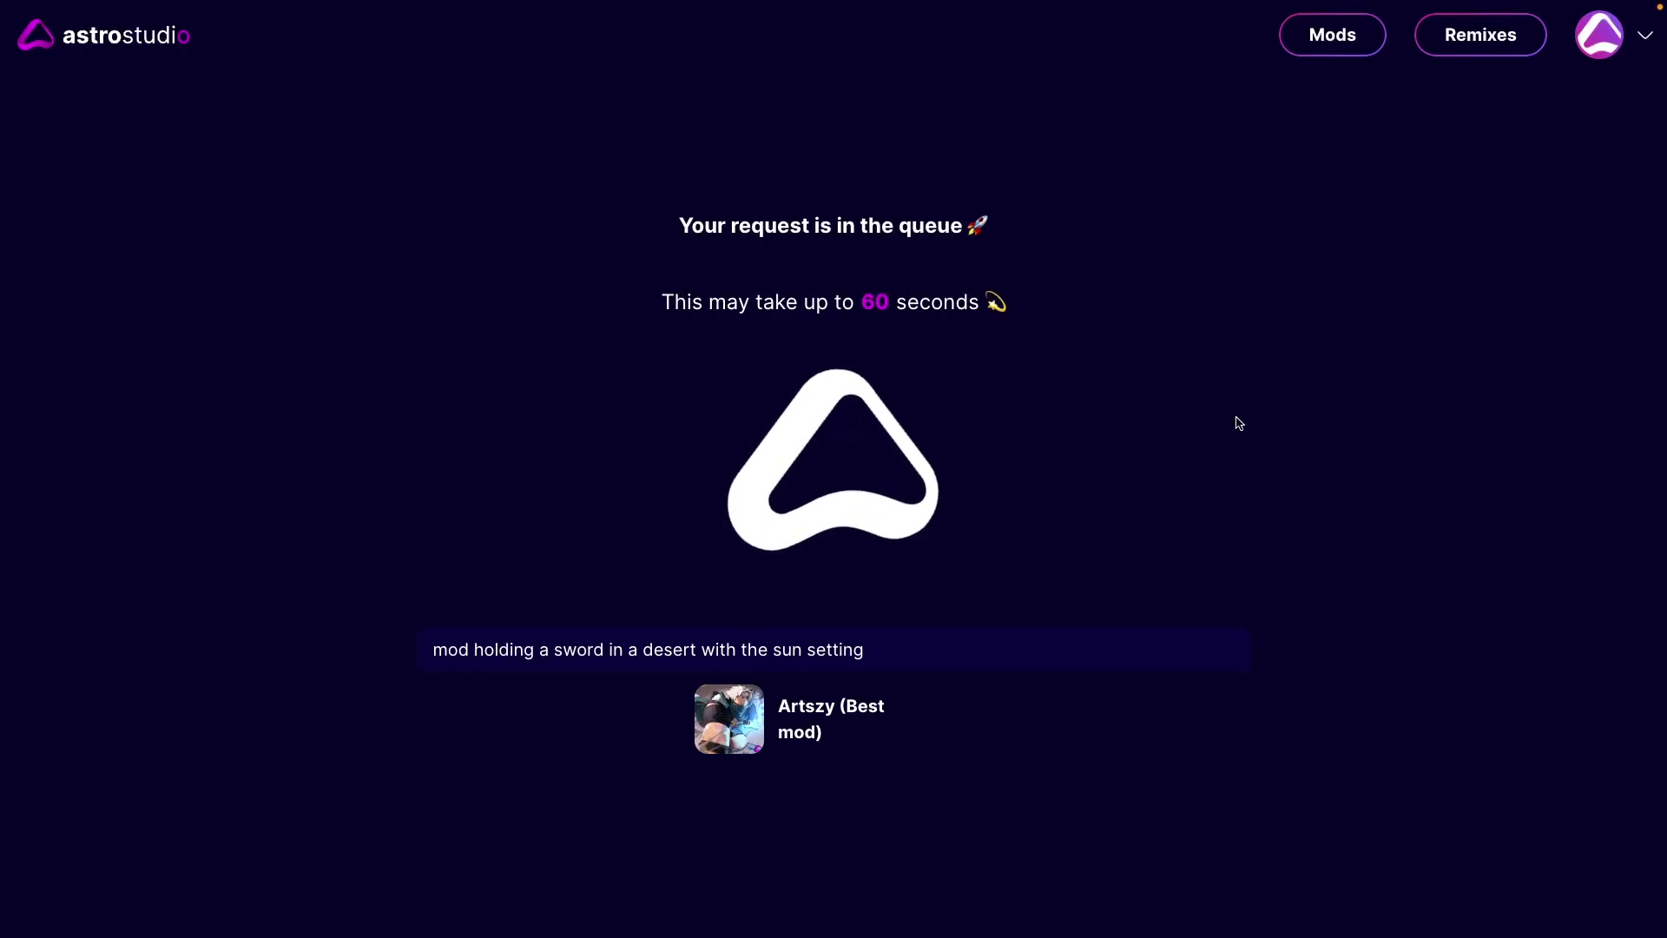
mouse_move(1647, 52)
key("ctrl+t")
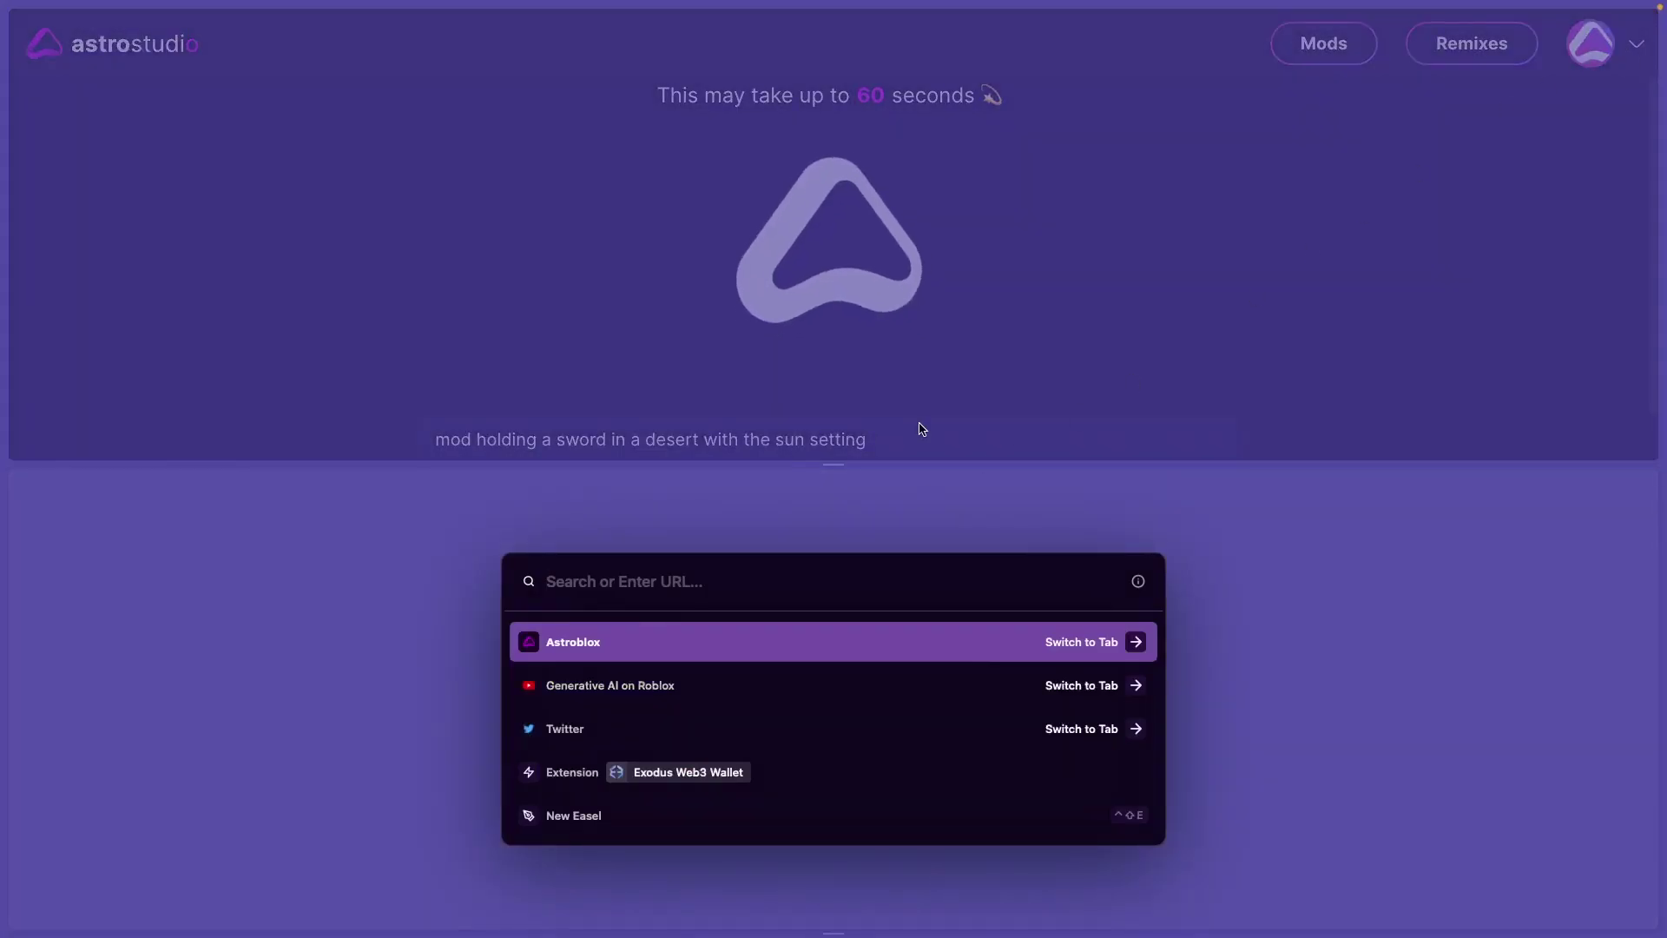
key("Escape")
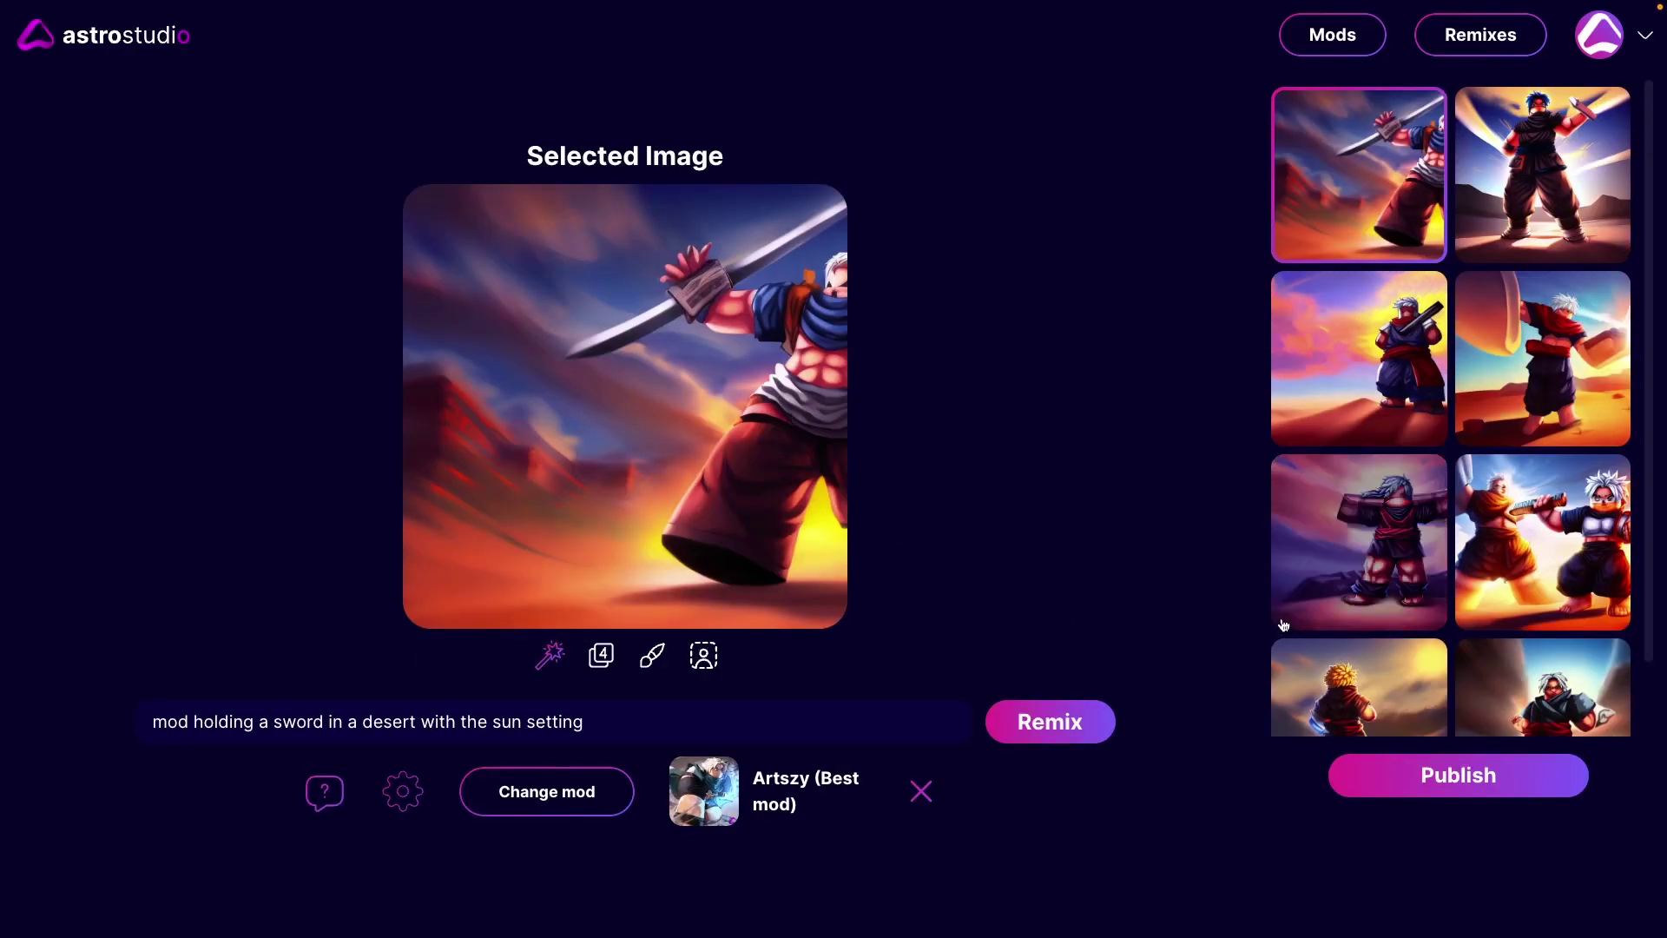
Preview the generated results and choose the blue-haired masked fighter image.
left_click(1310, 383)
left_click(1475, 366)
left_click(1512, 227)
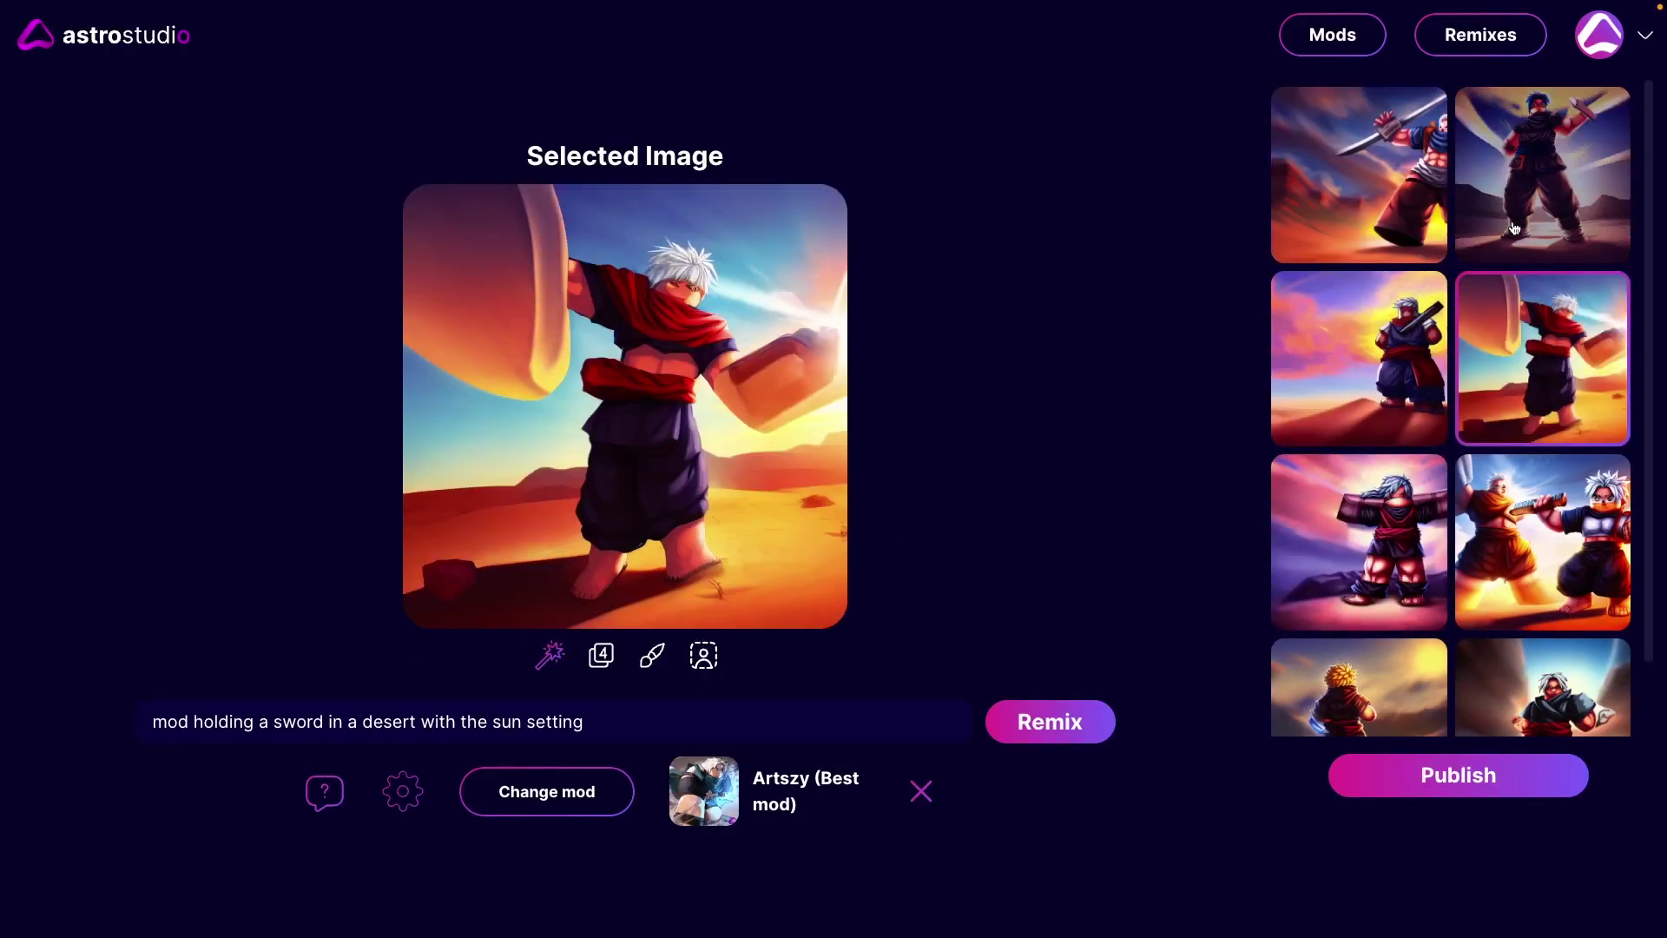
scroll(1476, 435, "down", 1)
left_click(1466, 568)
left_click(1429, 594)
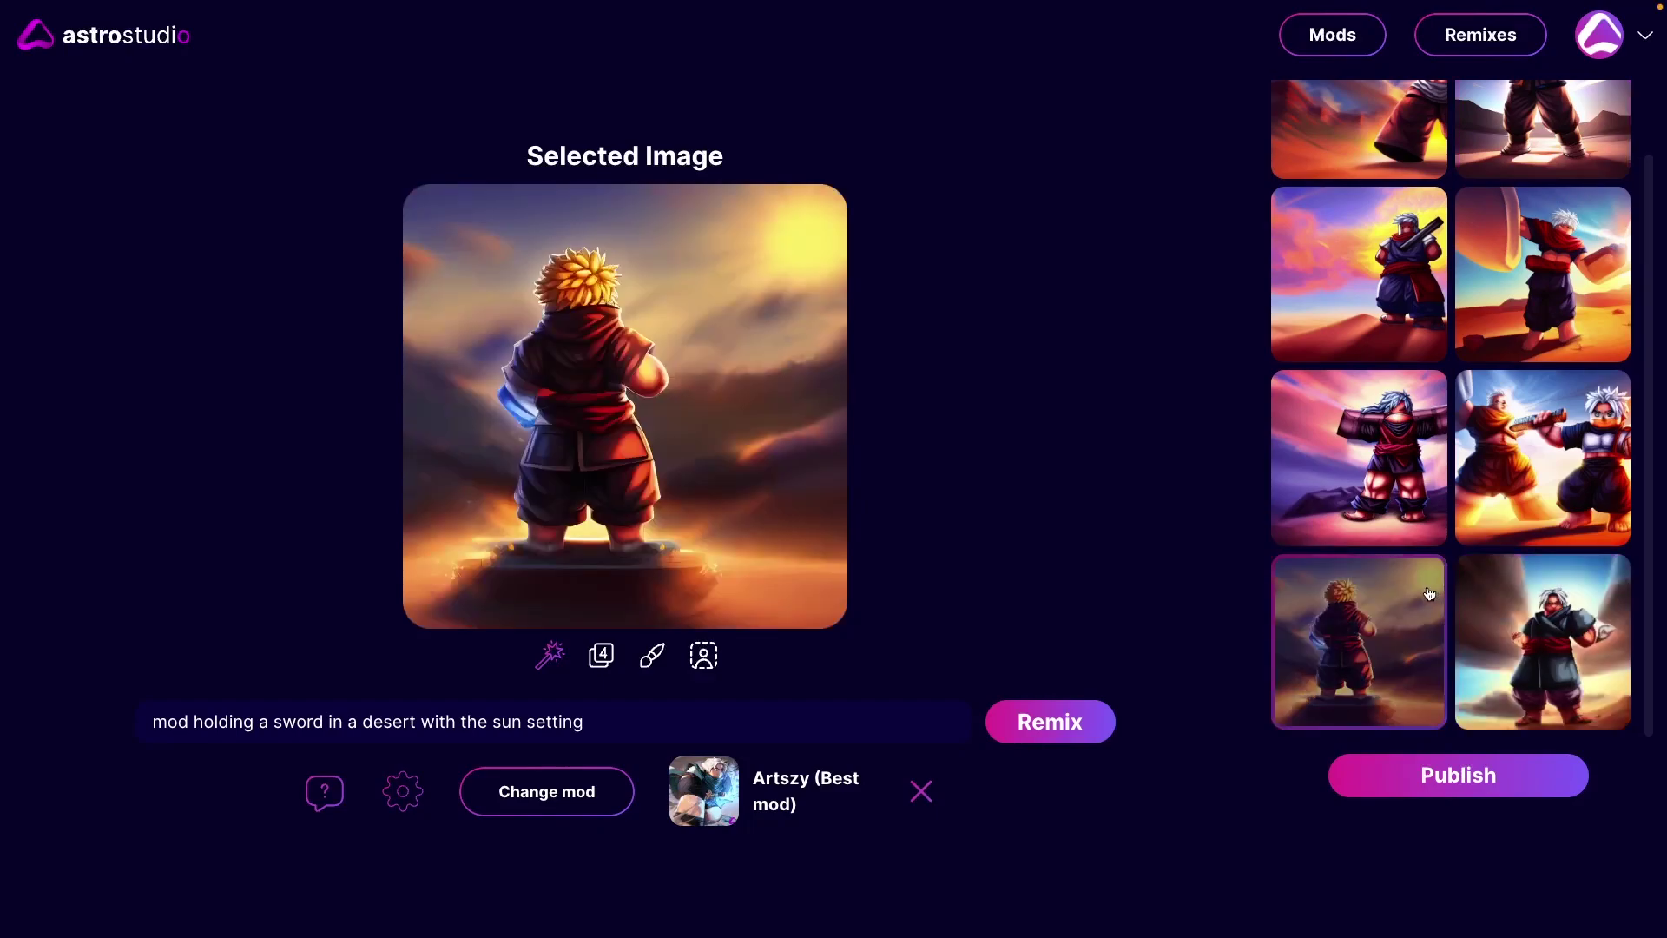
scroll(1407, 434, "up", 1)
left_click(1389, 326)
left_click(1384, 182)
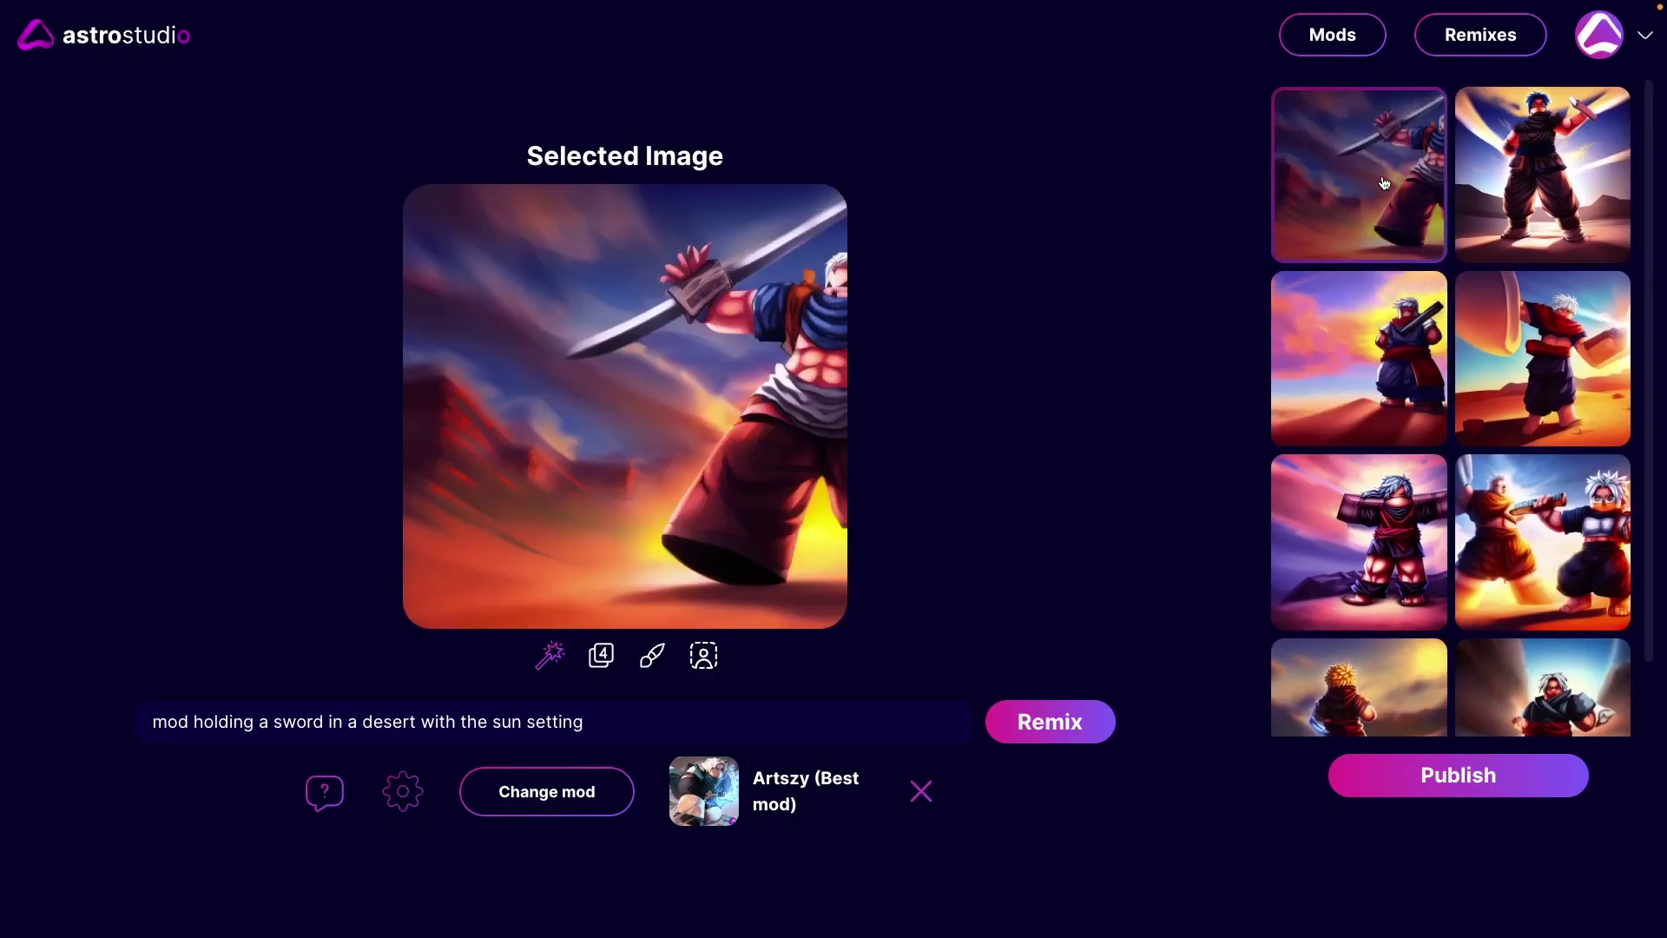
left_click(1542, 222)
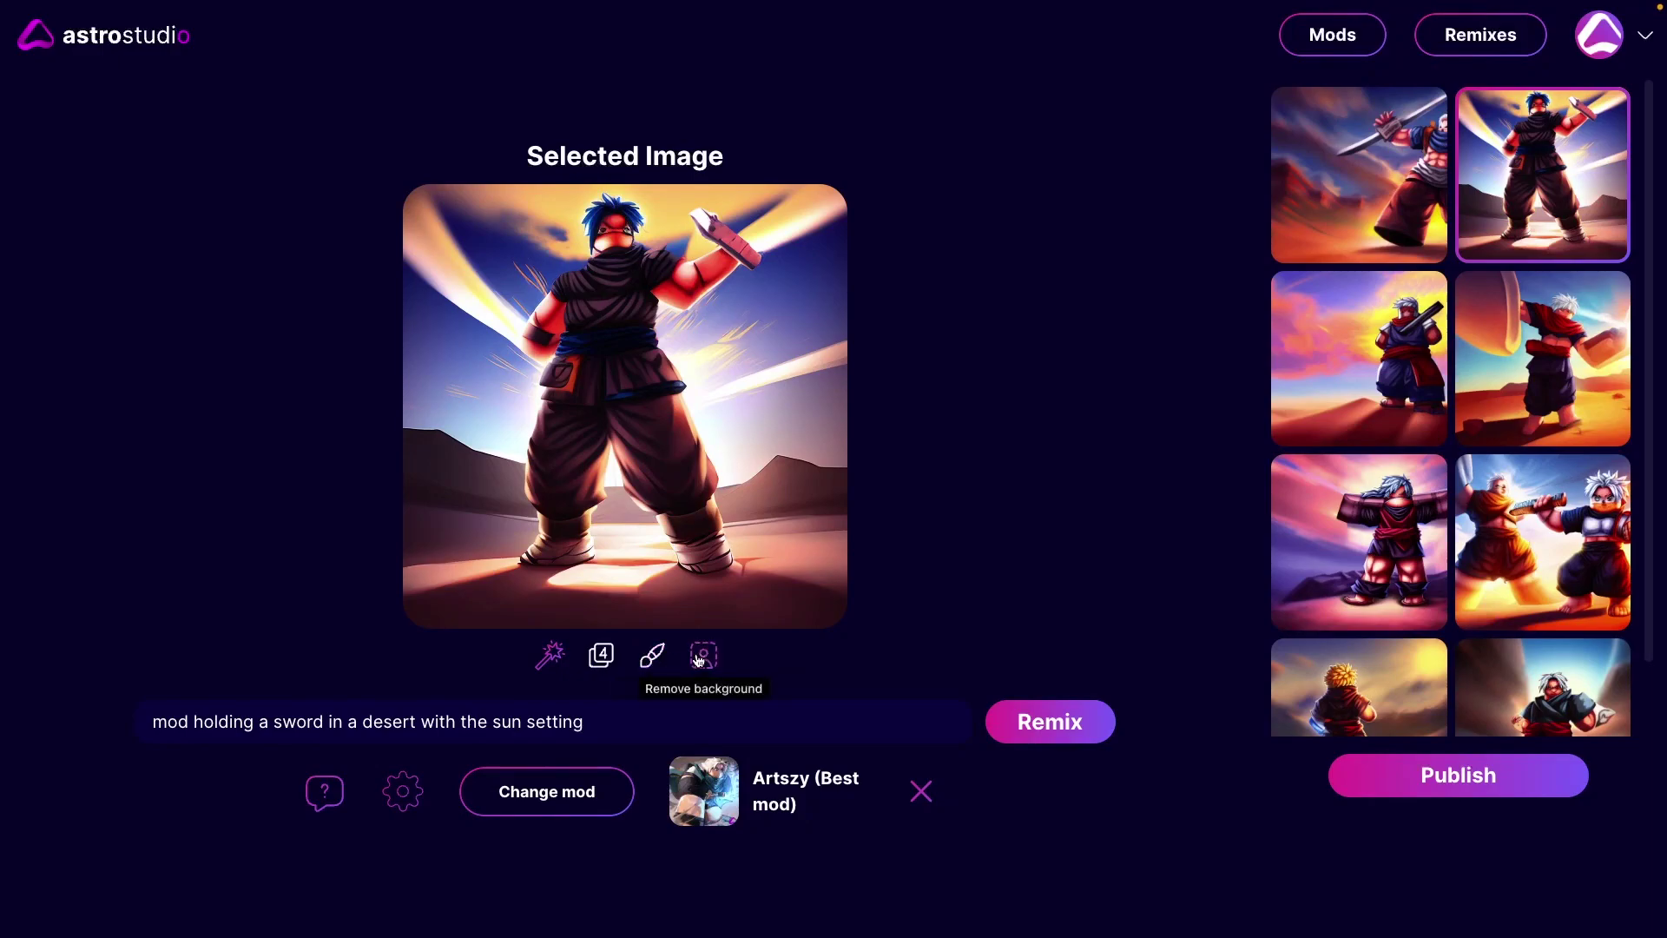
Paint the character's head and regenerate it as 'smiling face showing victo'.
left_click(652, 655)
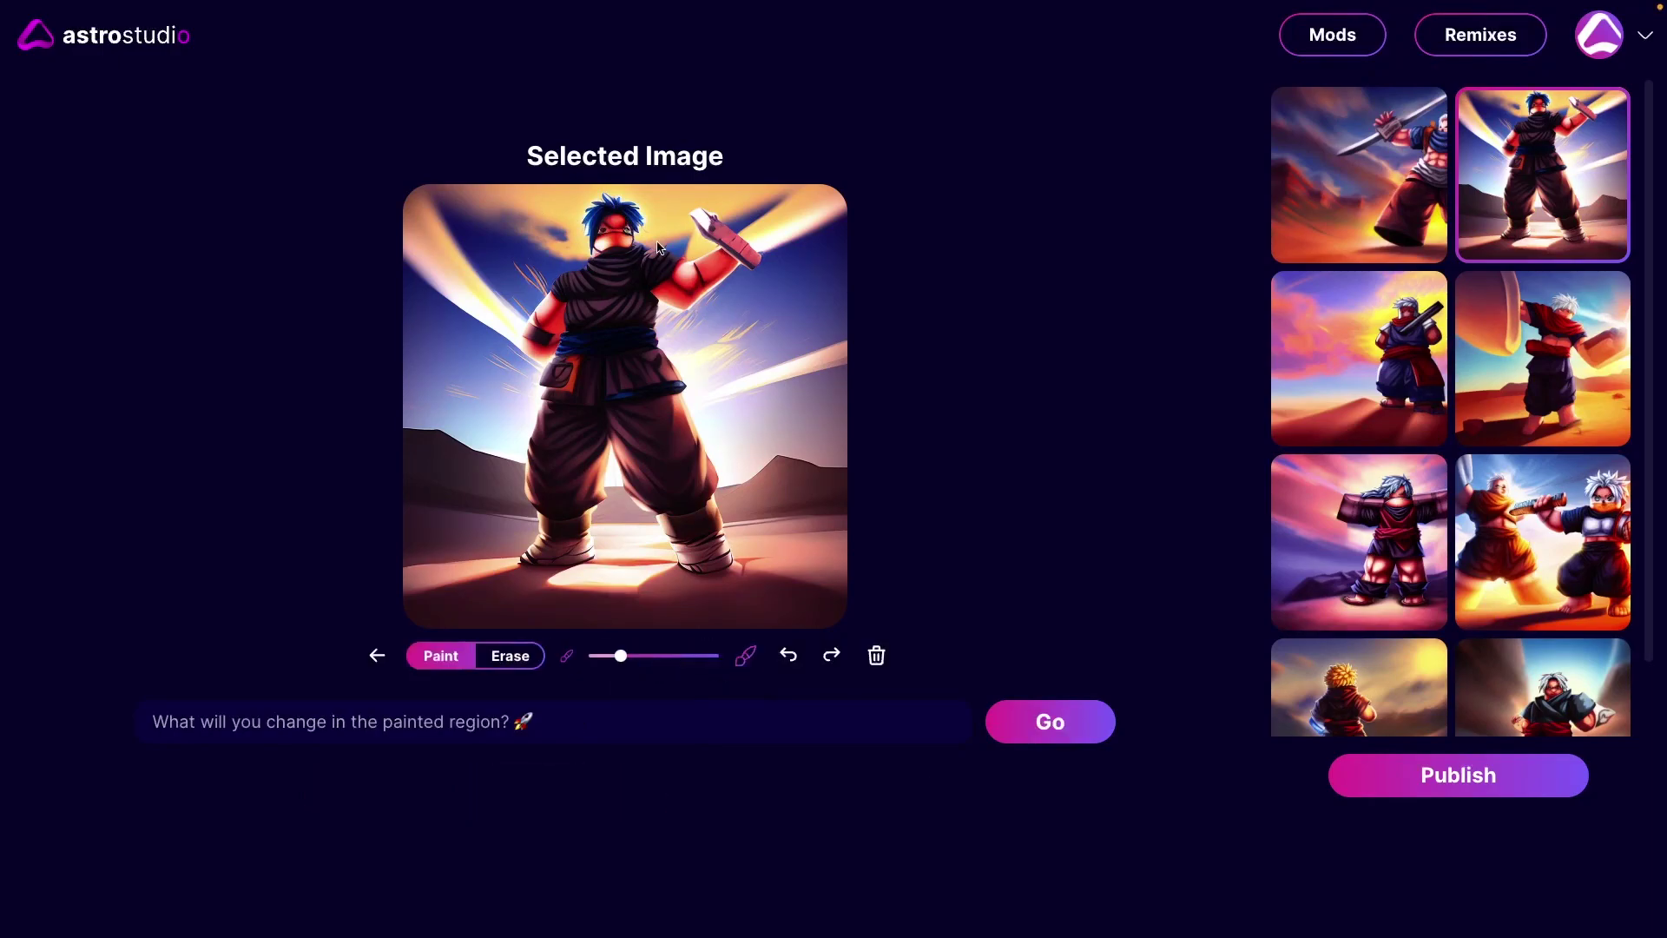
left_click_drag(630, 228, 614, 235)
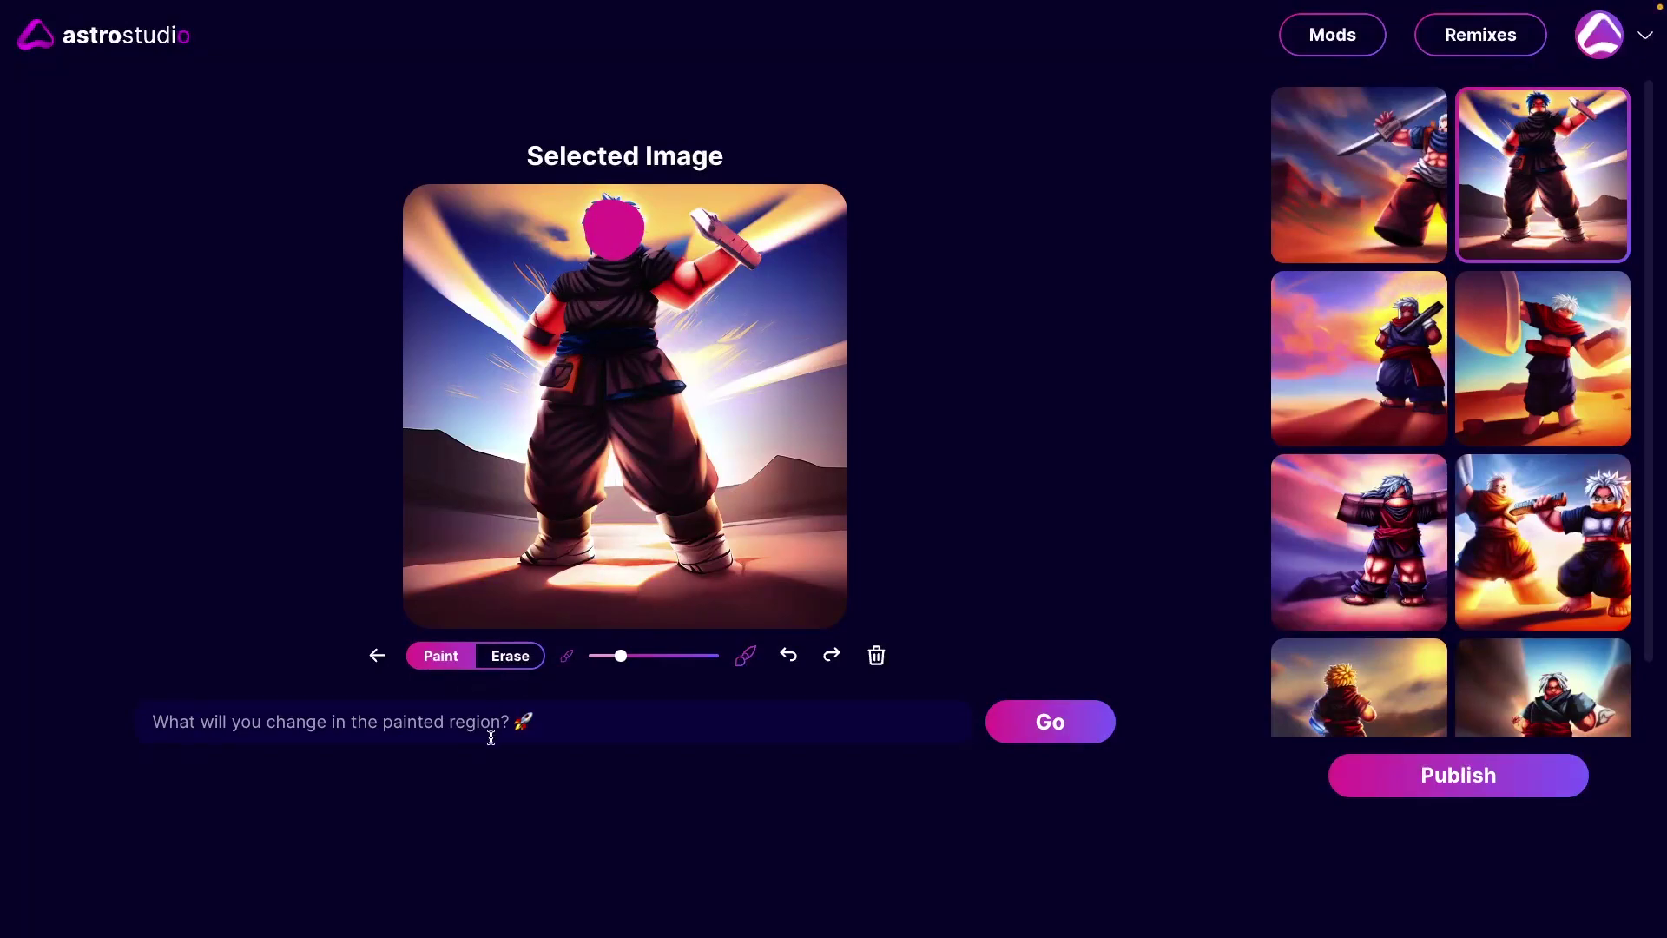
type("as")
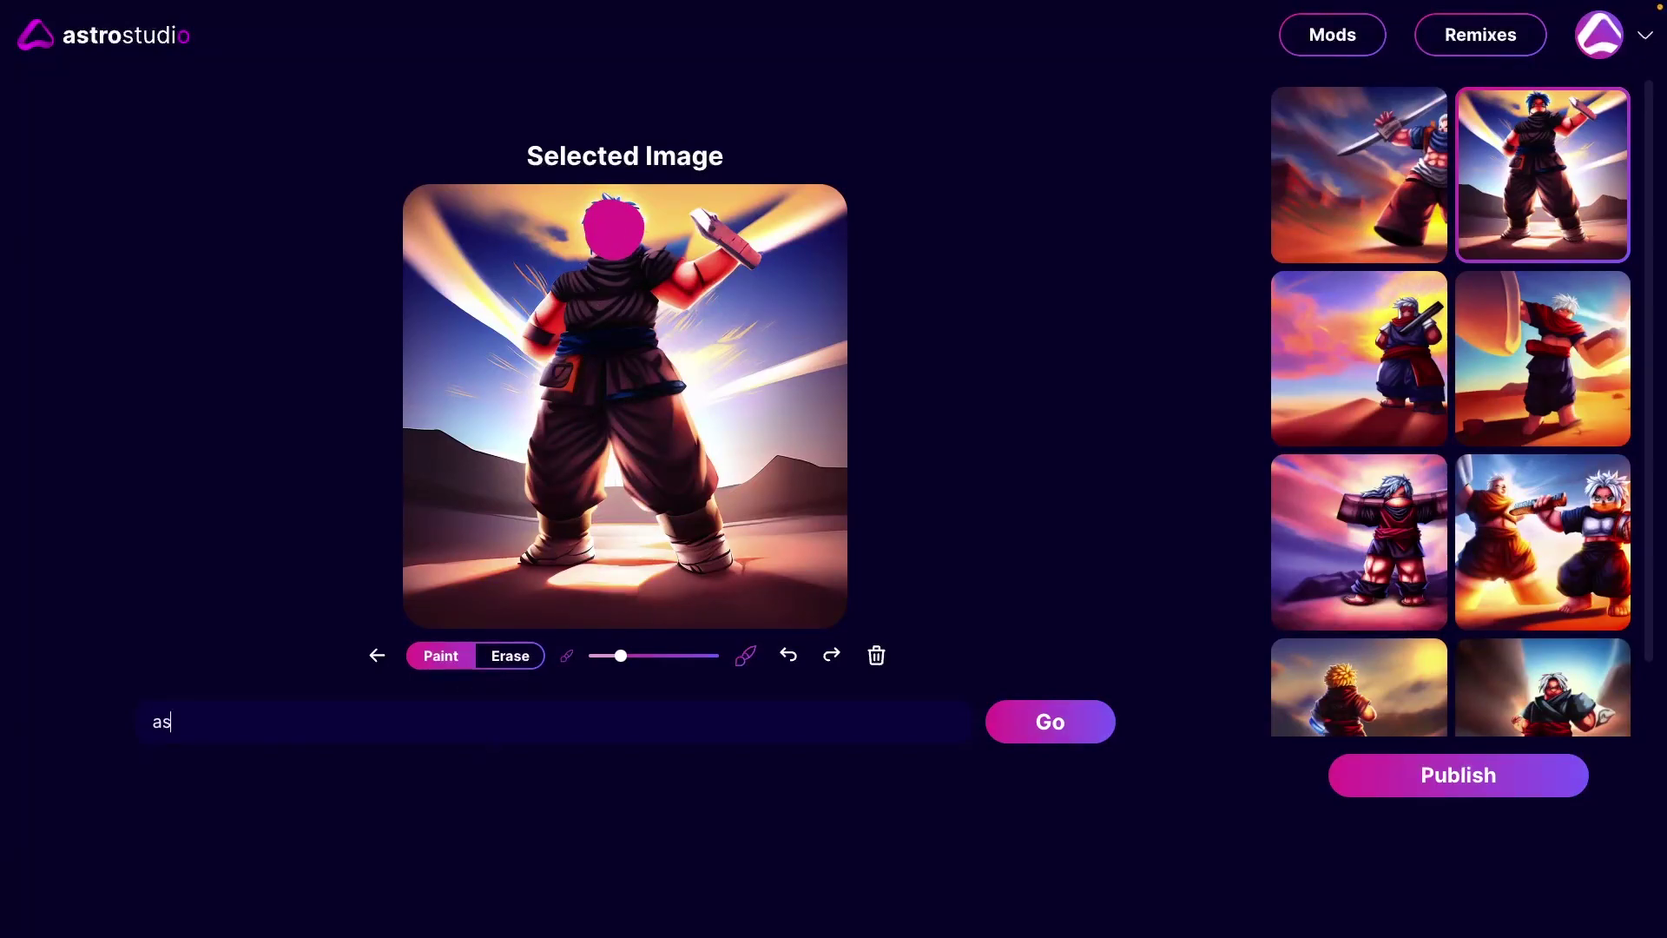
key("BackSpace")
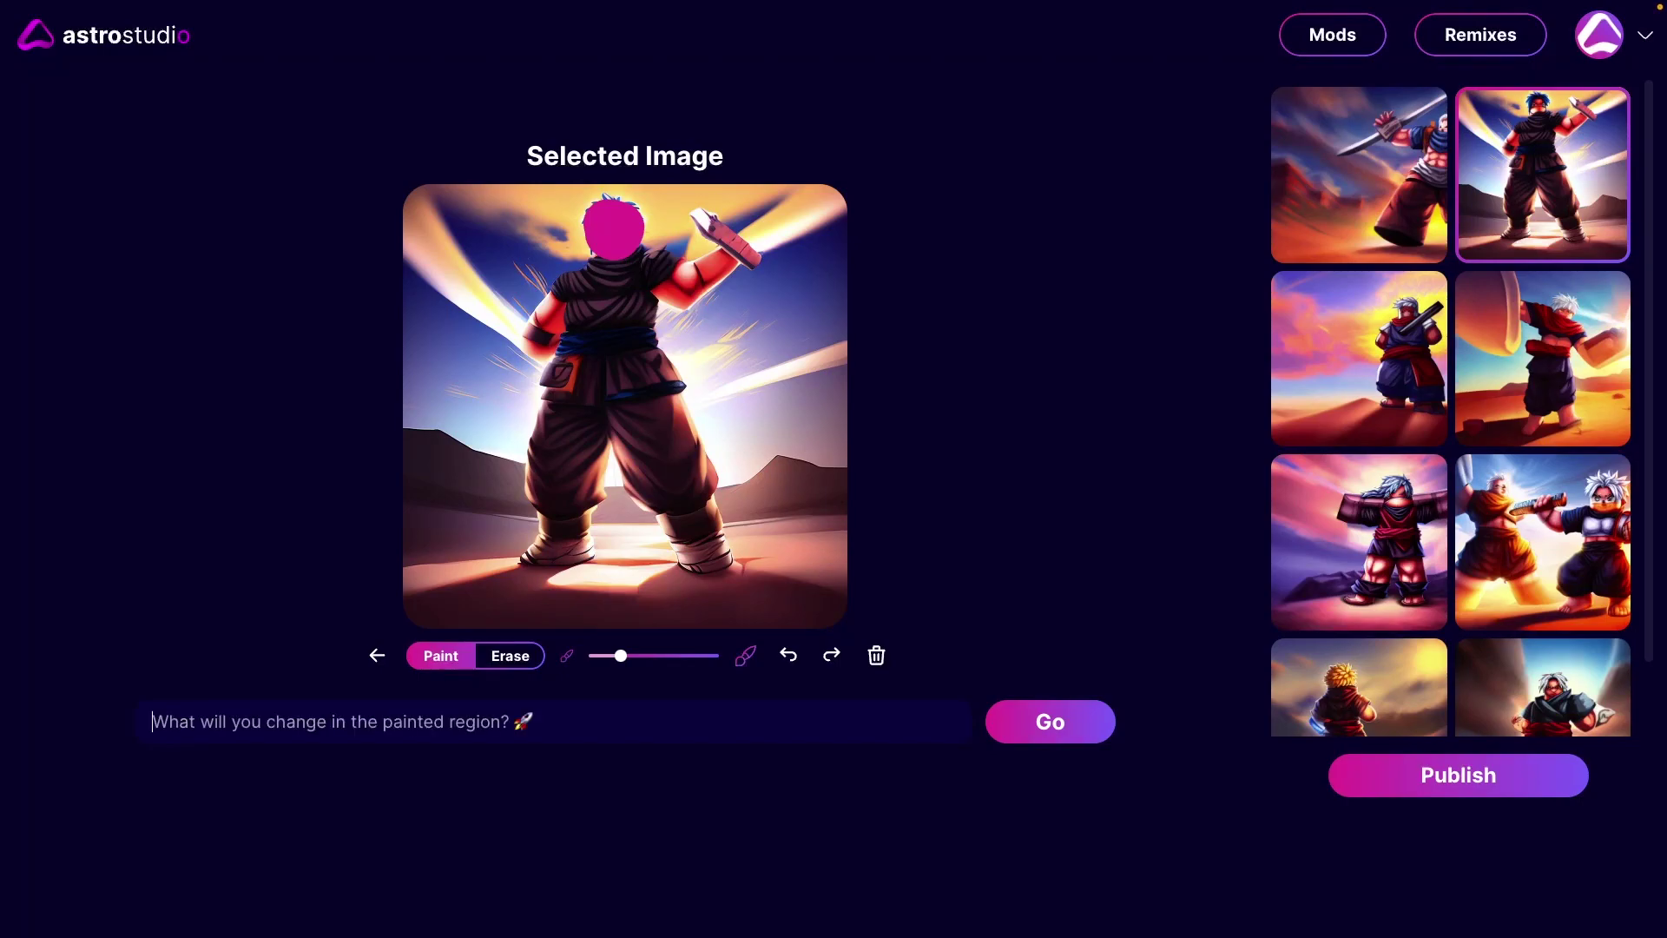
type("smiling fac")
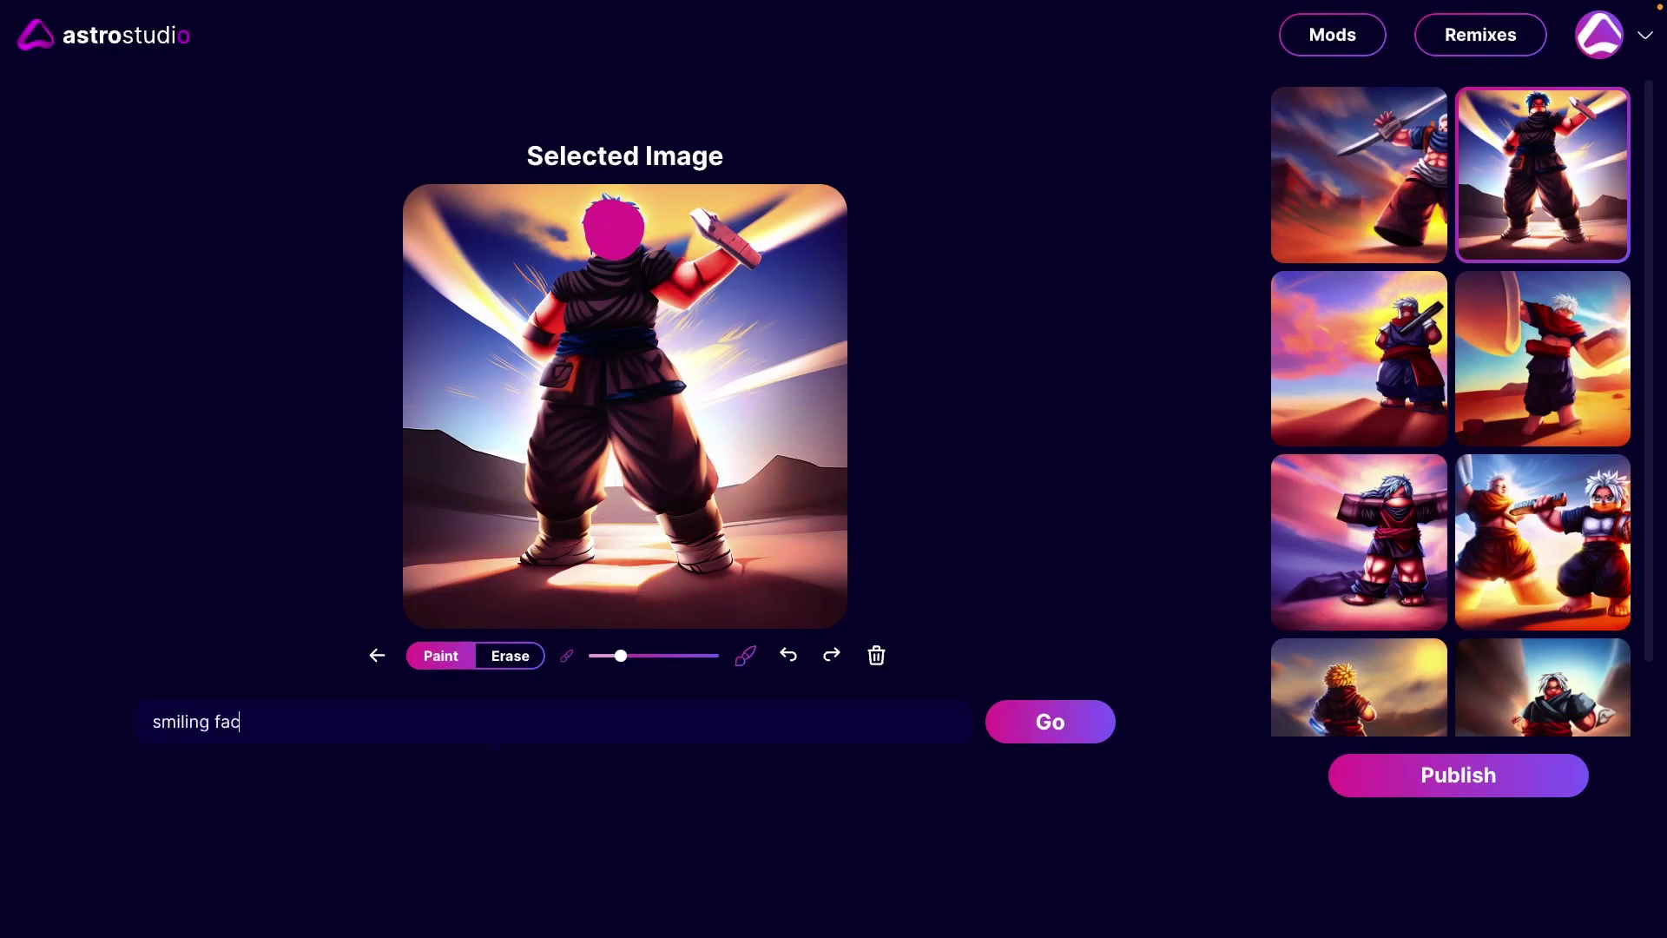
type("e showing victory")
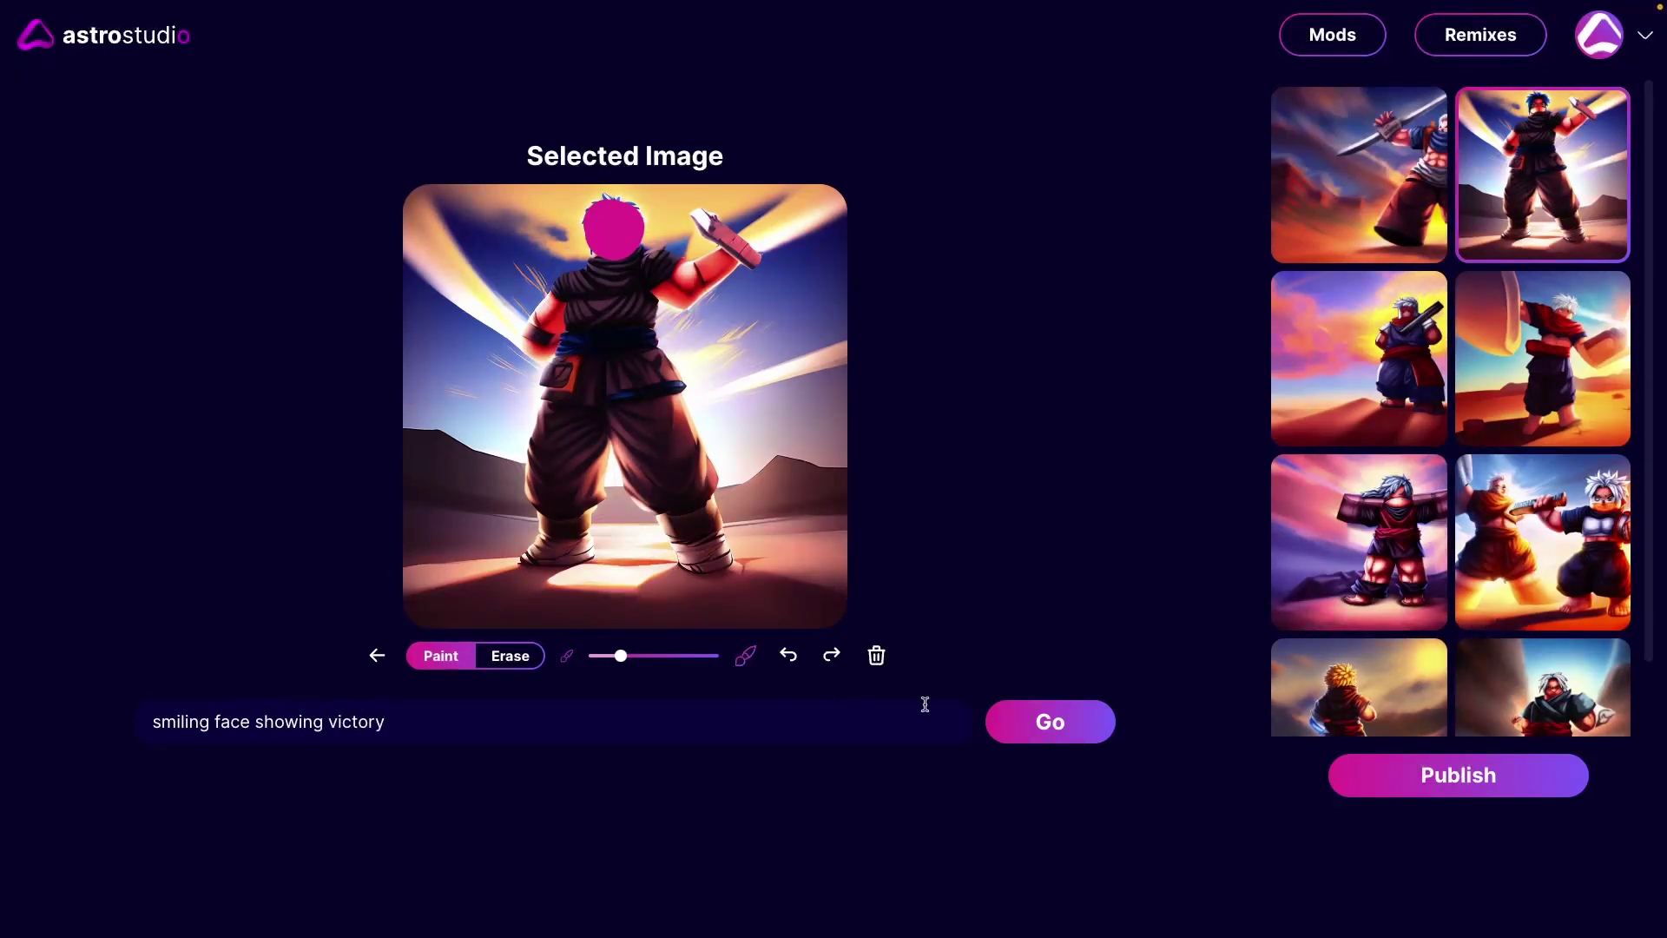
left_click(1060, 736)
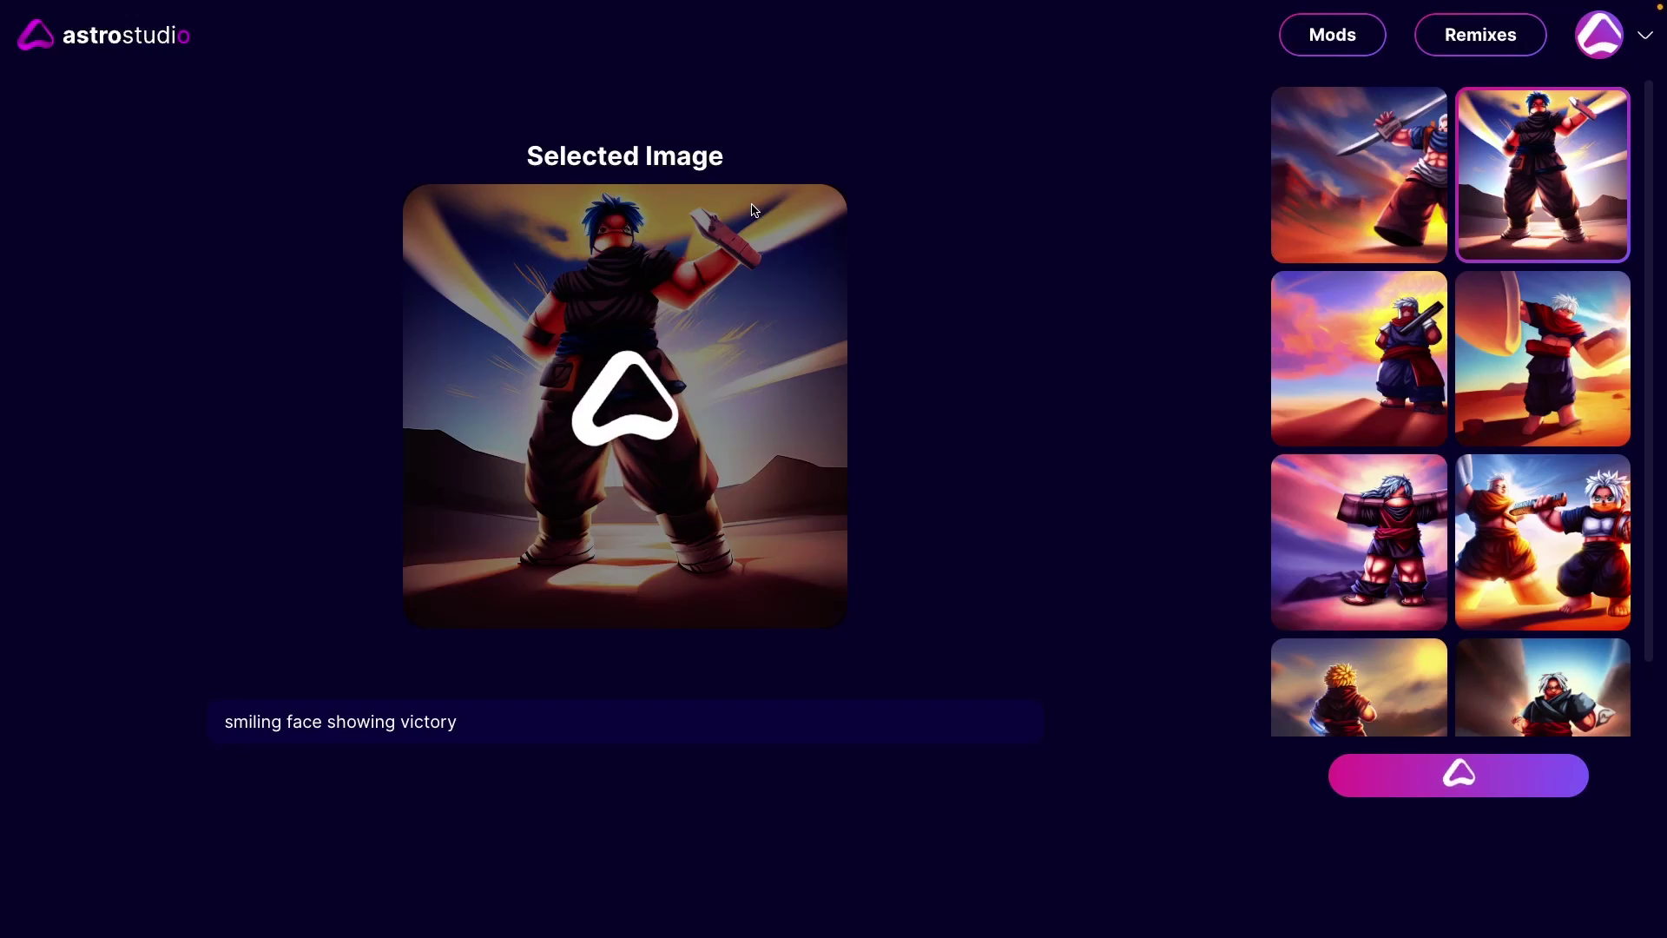
Compare the four smiling-face variants and make the top-right one the Selected Image.
left_click(1495, 390)
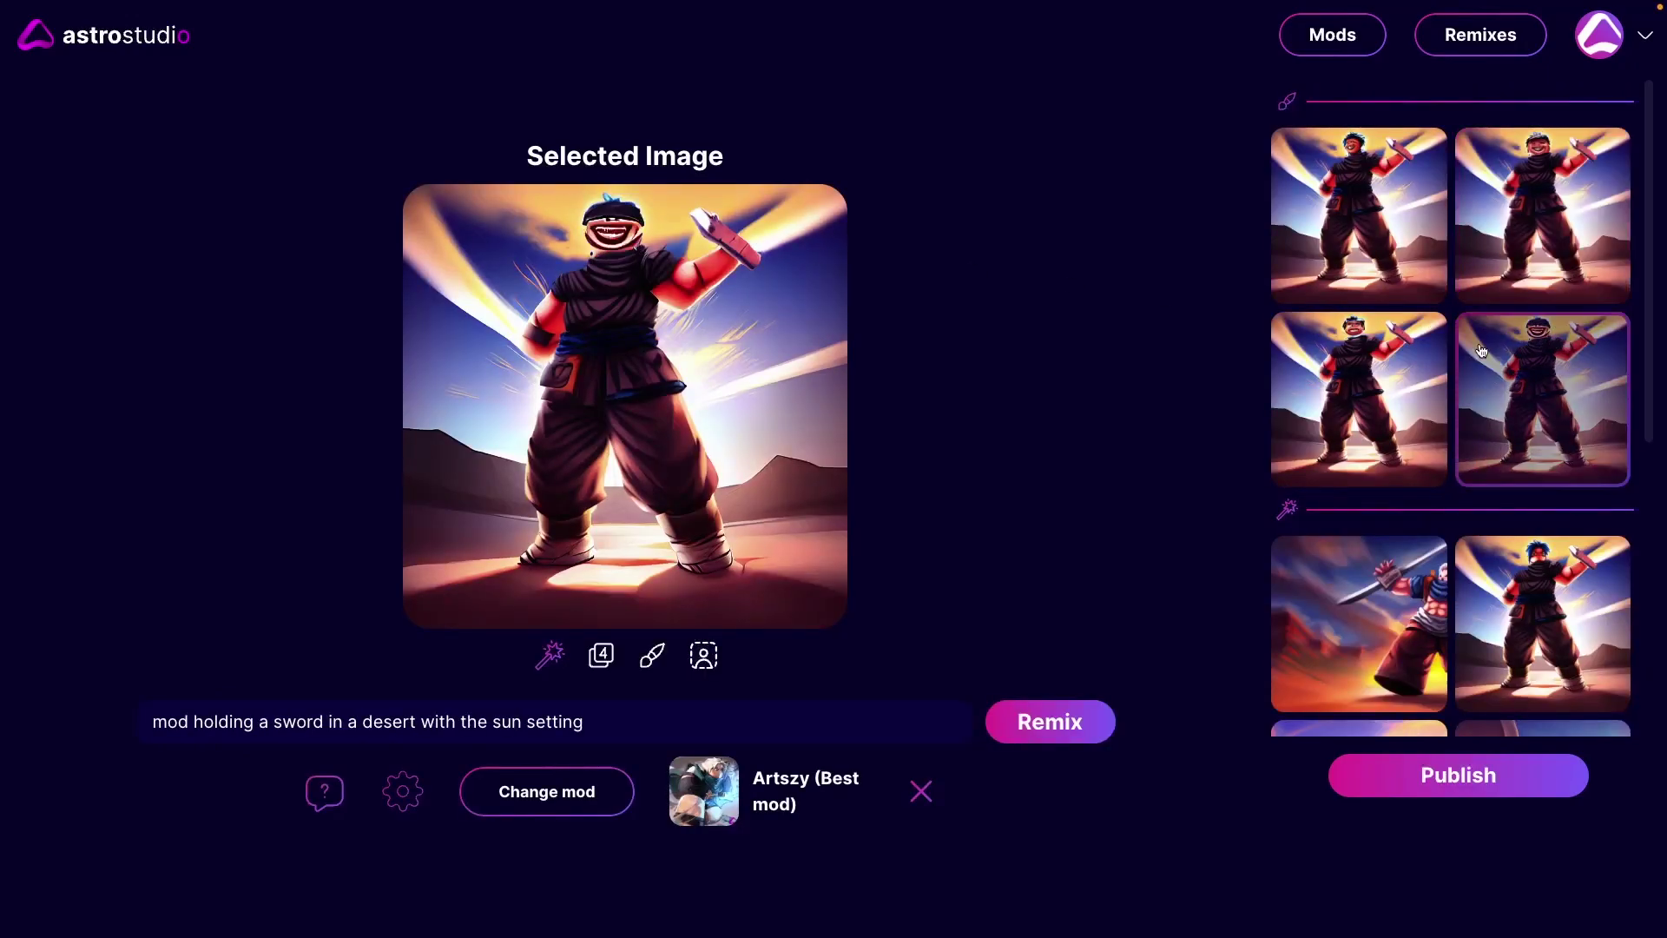
left_click(1357, 408)
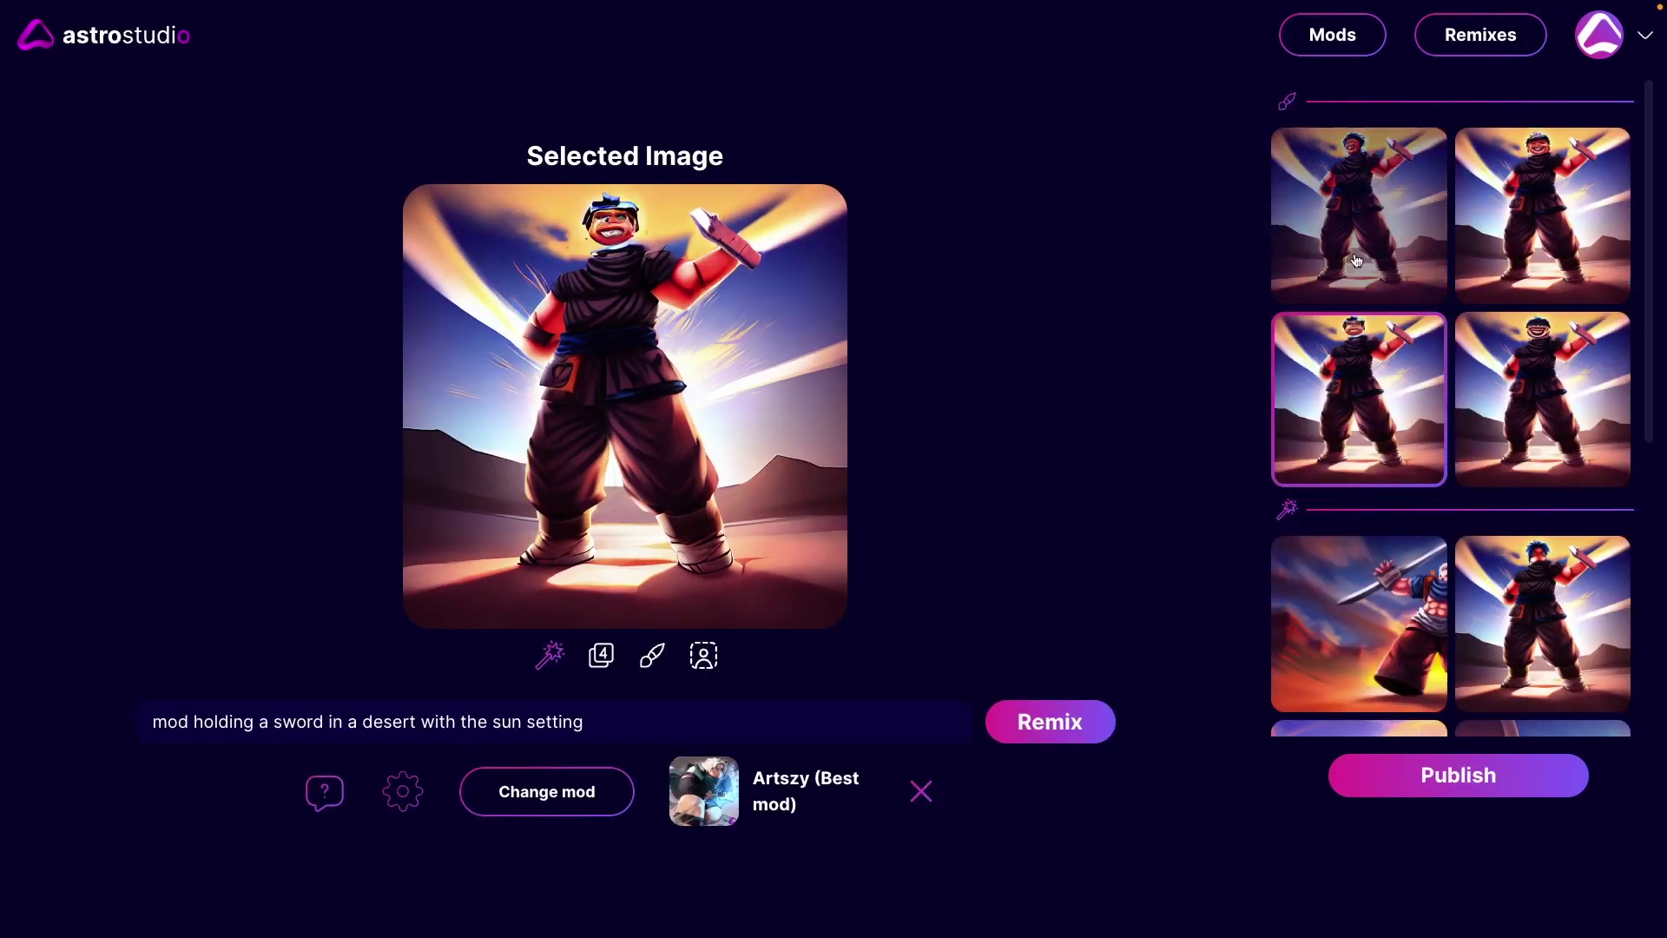
left_click(1319, 239)
scroll(1354, 260, "down", 5)
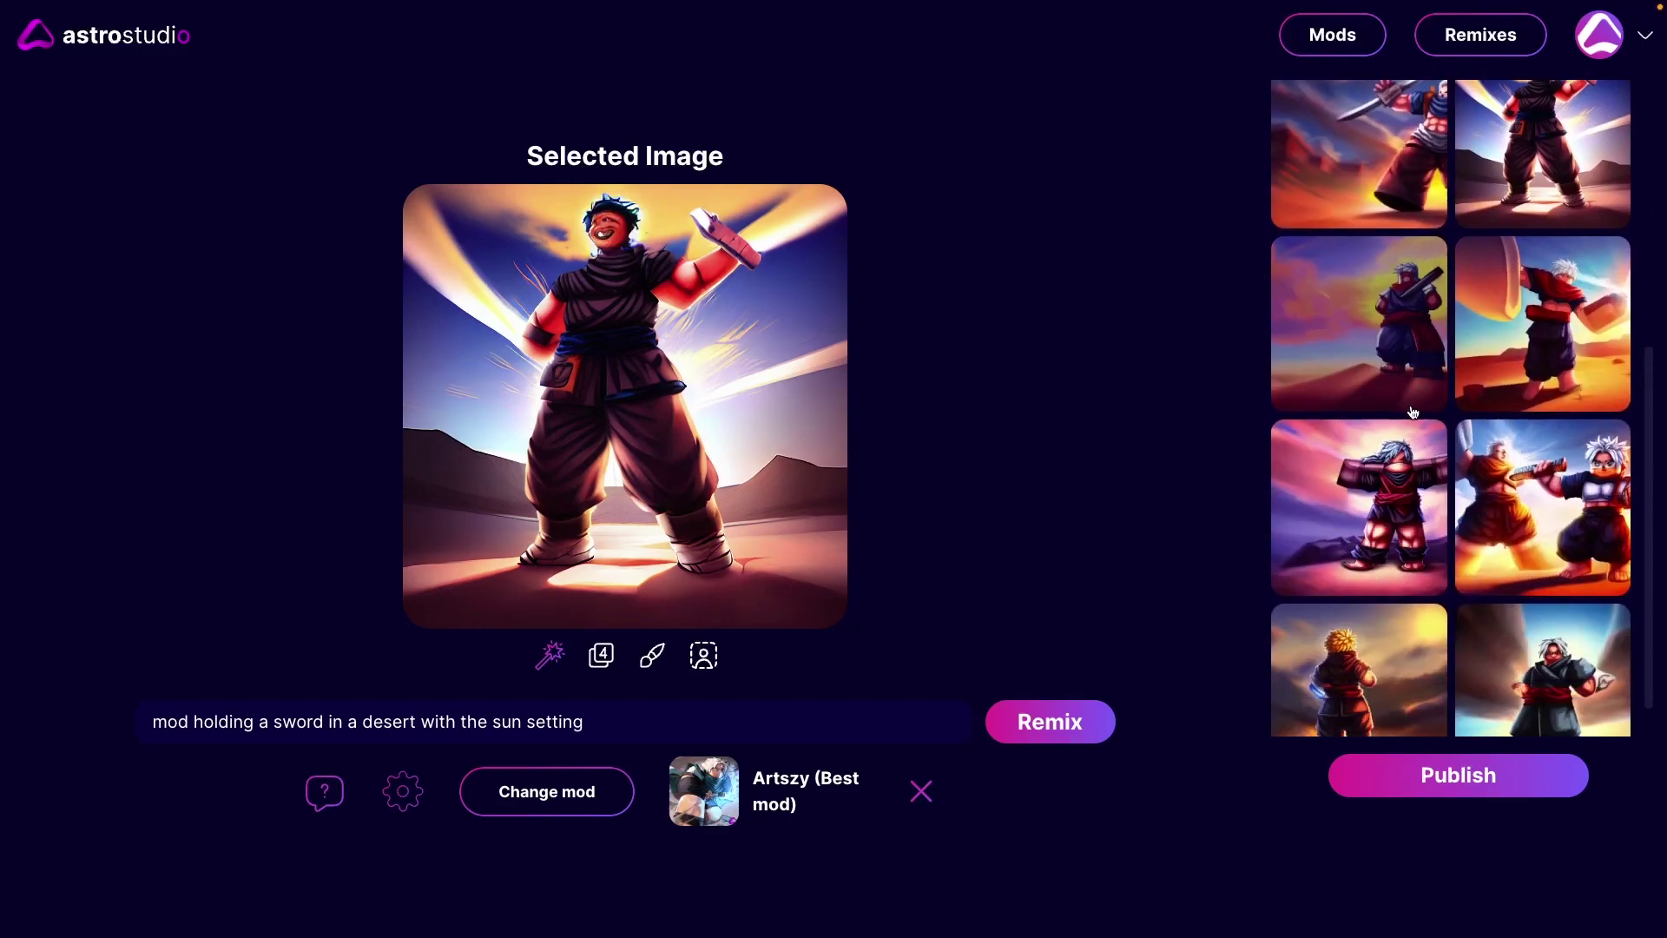
scroll(1389, 243, "up", 5)
key("Right")
key("Down")
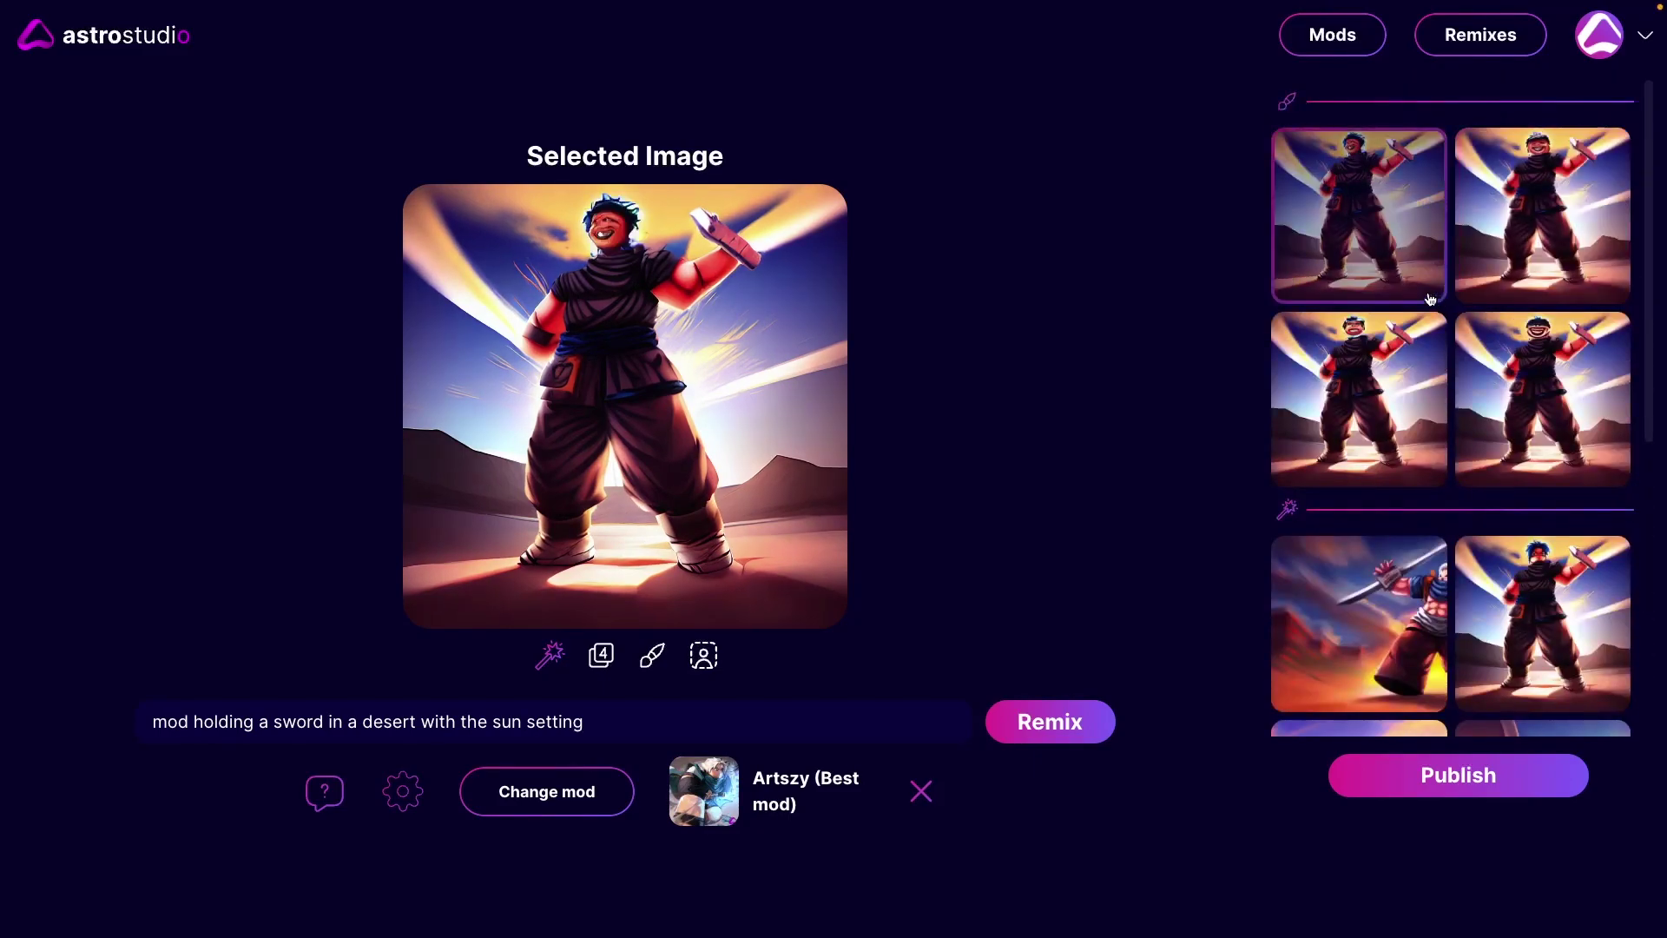
left_click(1499, 252)
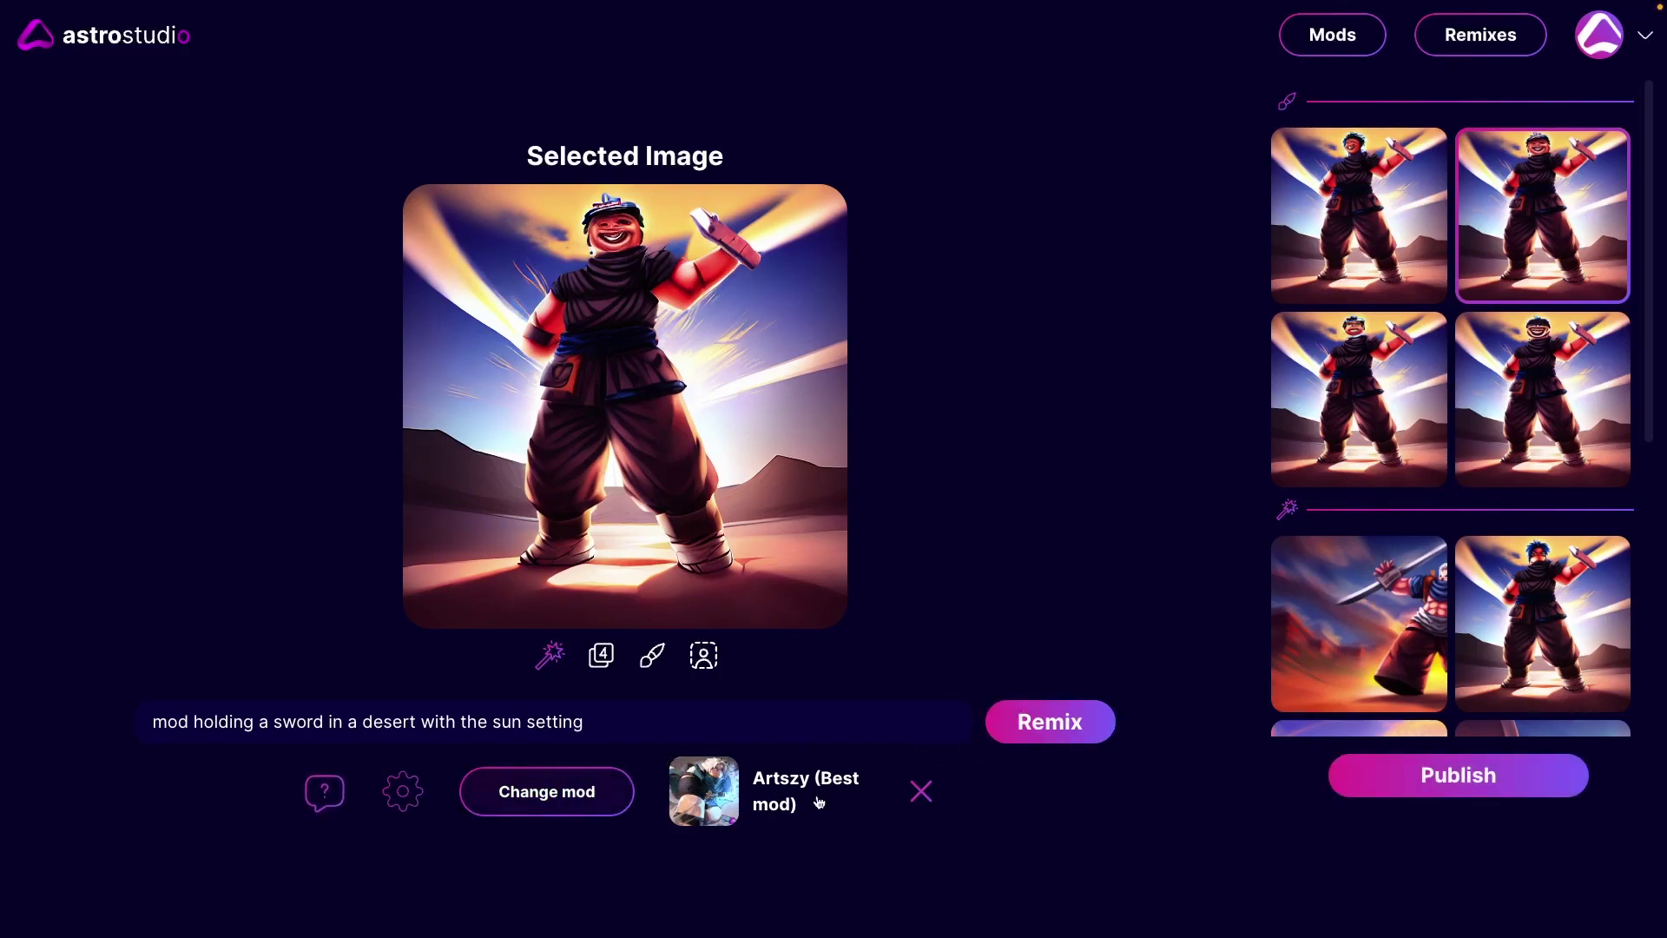
Save the selected blue-haired swordsman image to disk as a PNG.
right_click(514, 266)
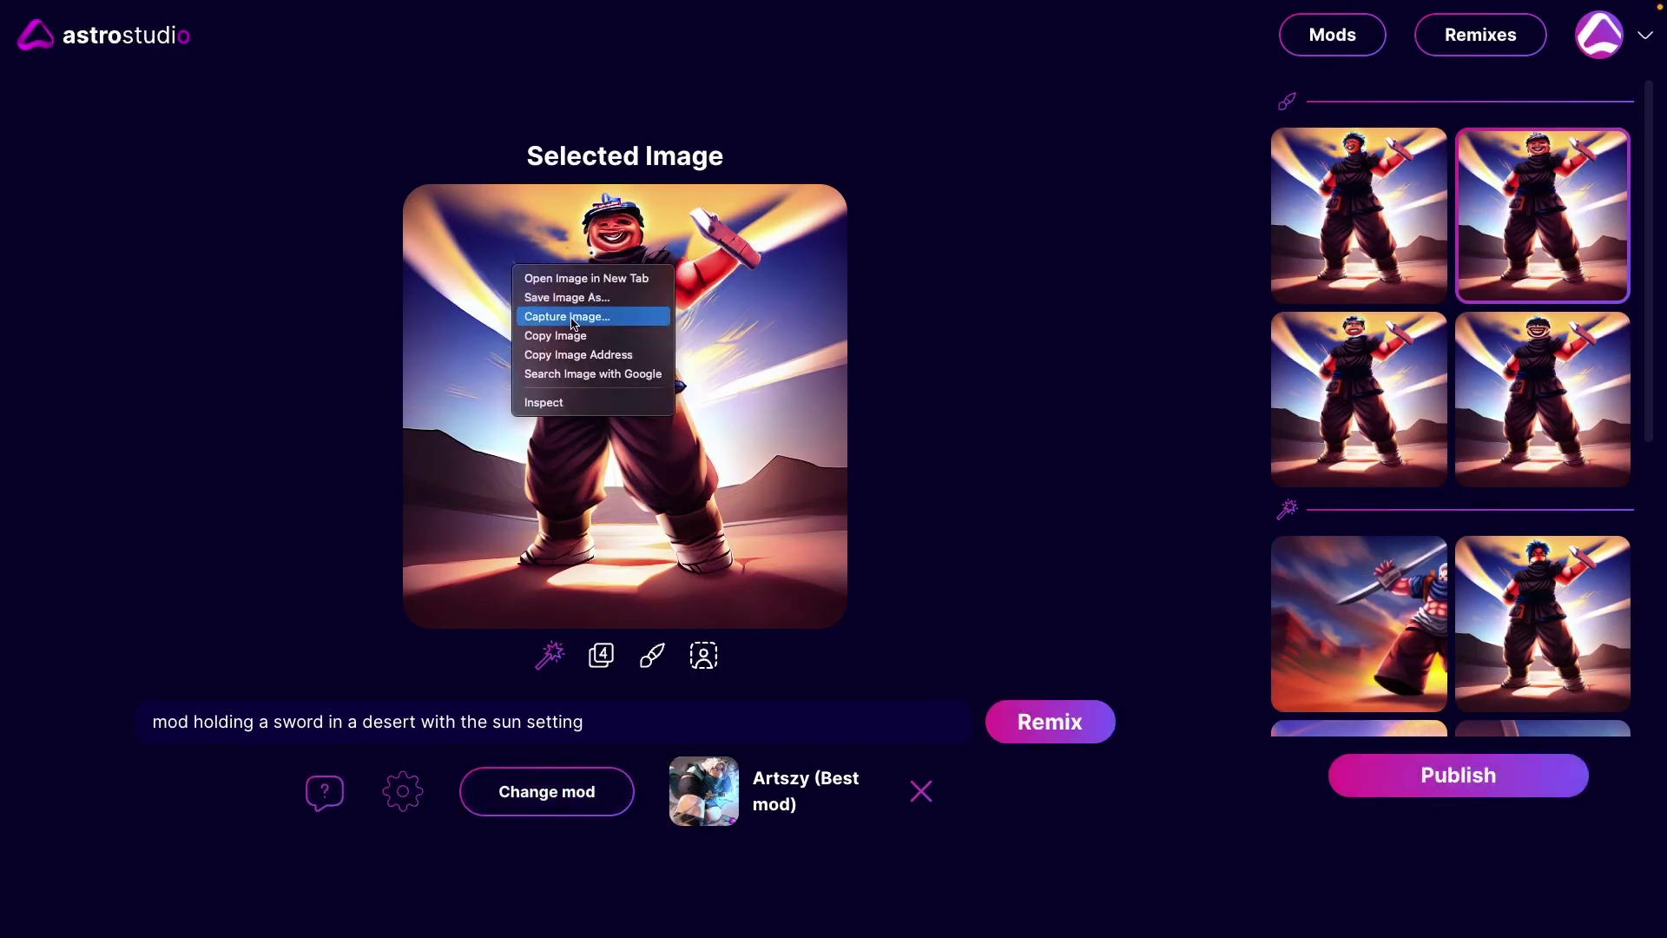
left_click(485, 492)
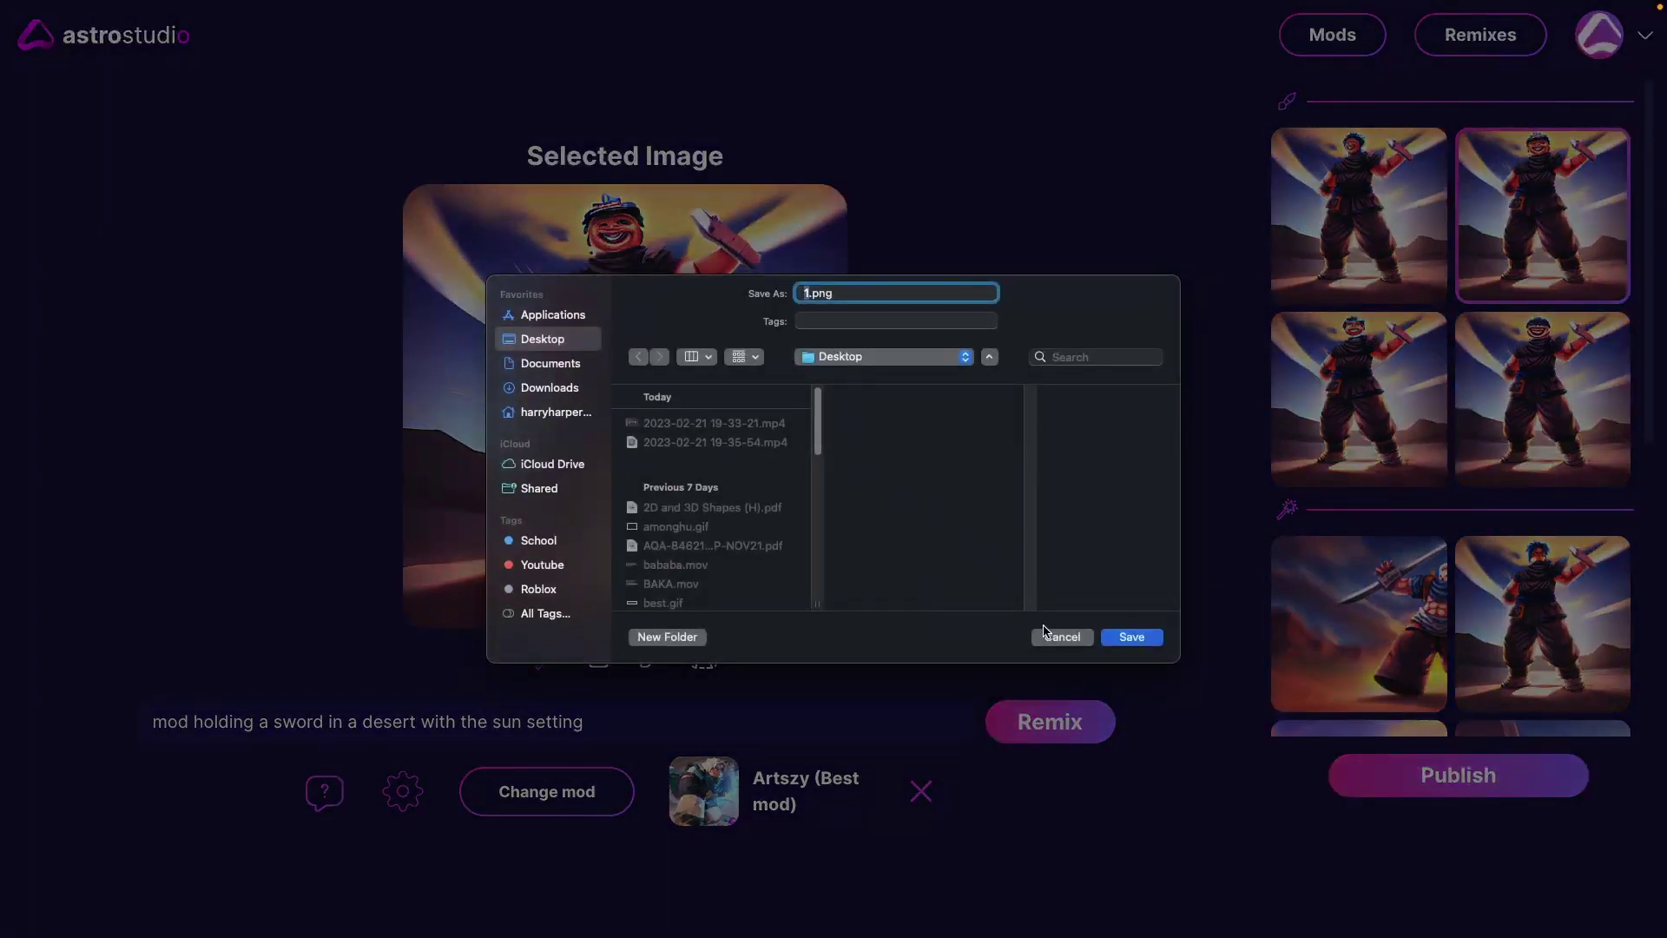
left_click(1054, 637)
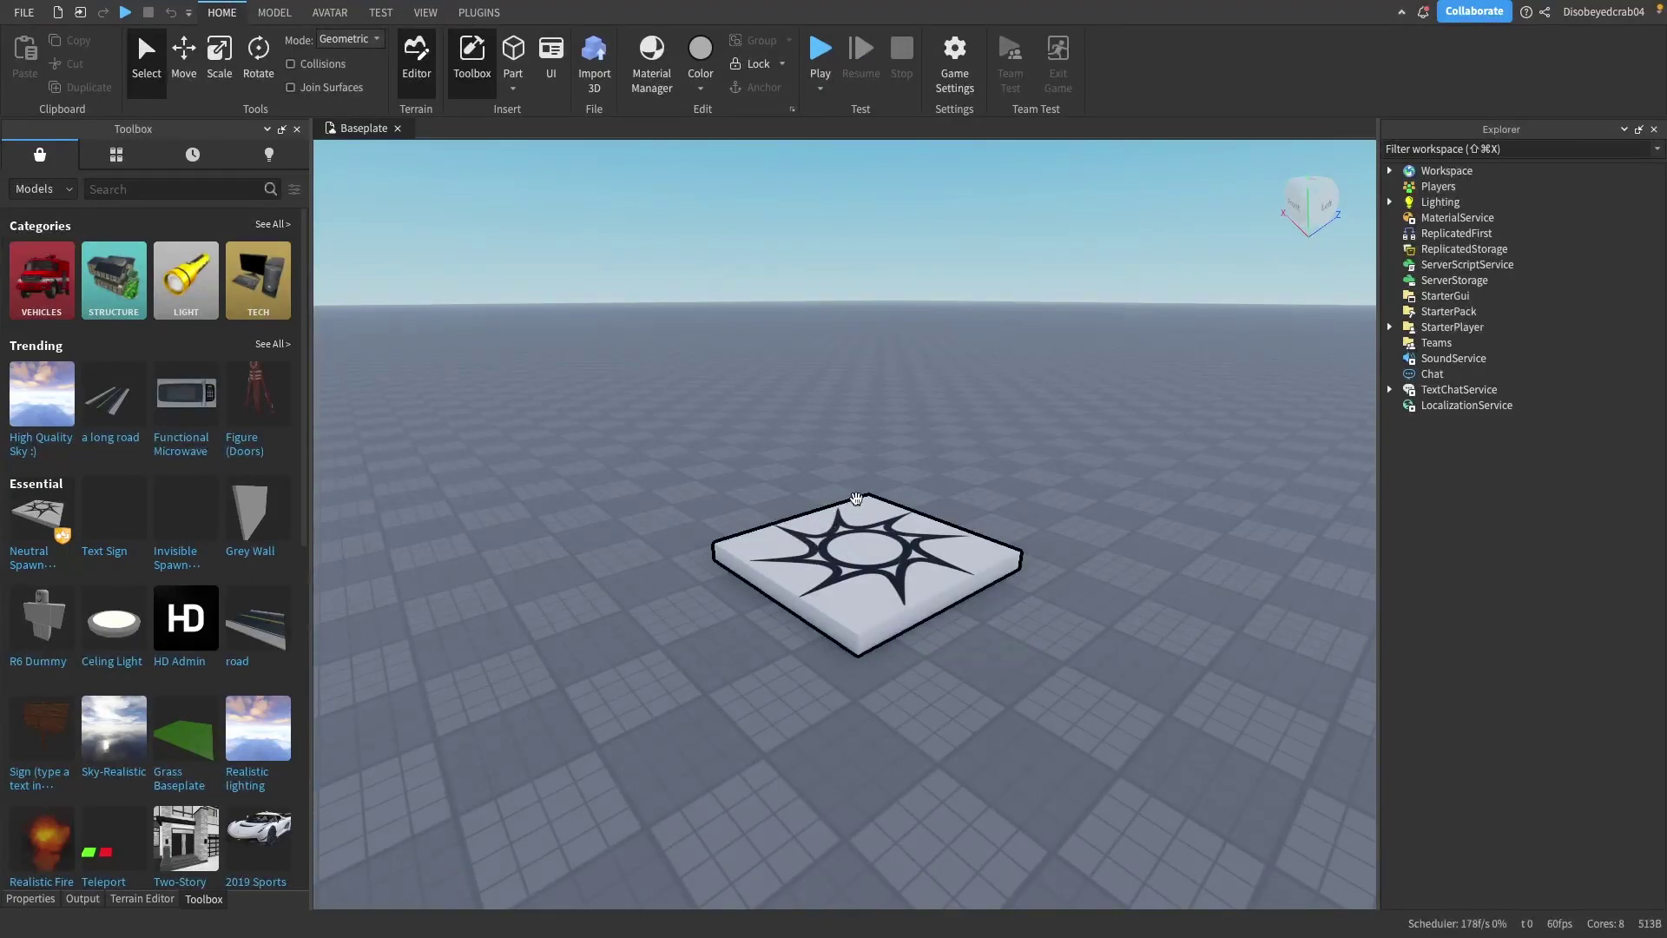
In ChatGPT, write a request for a Roblox Studio script creating leaderstats with currency 'money'.
key("super+Tab")
left_click(738, 473)
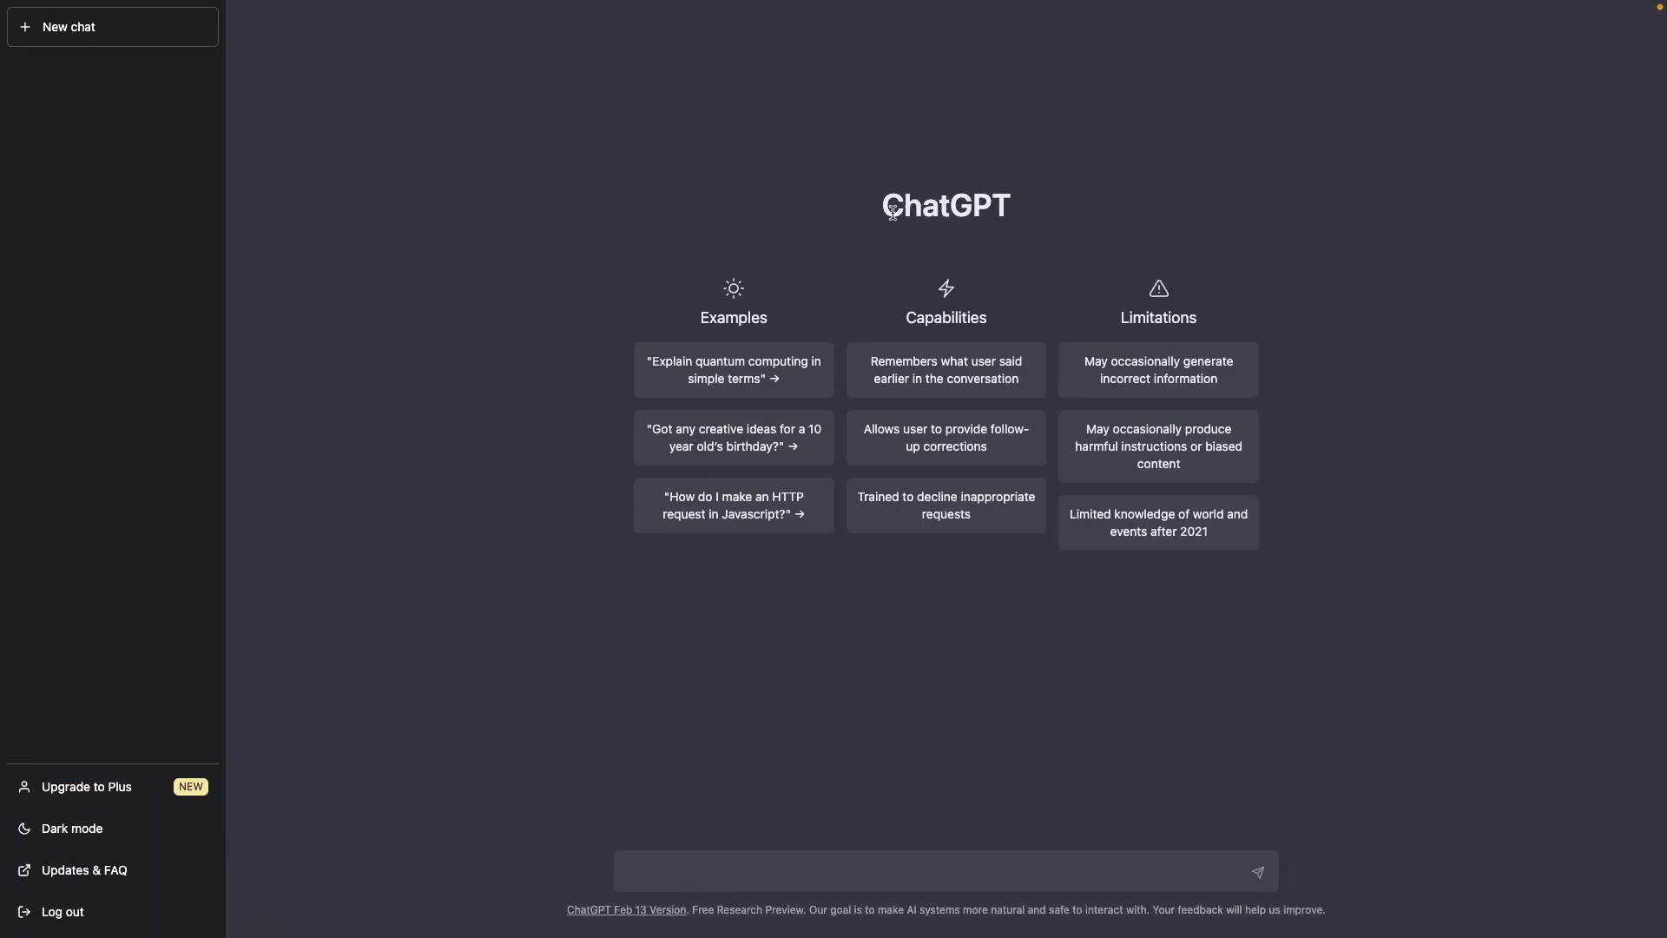
left_click_drag(893, 213, 1102, 221)
left_click(1039, 233)
type("reate me a script for roblox studio that will create a leaderstats with the currency name \"money\"")
left_click_drag(1133, 877, 699, 847)
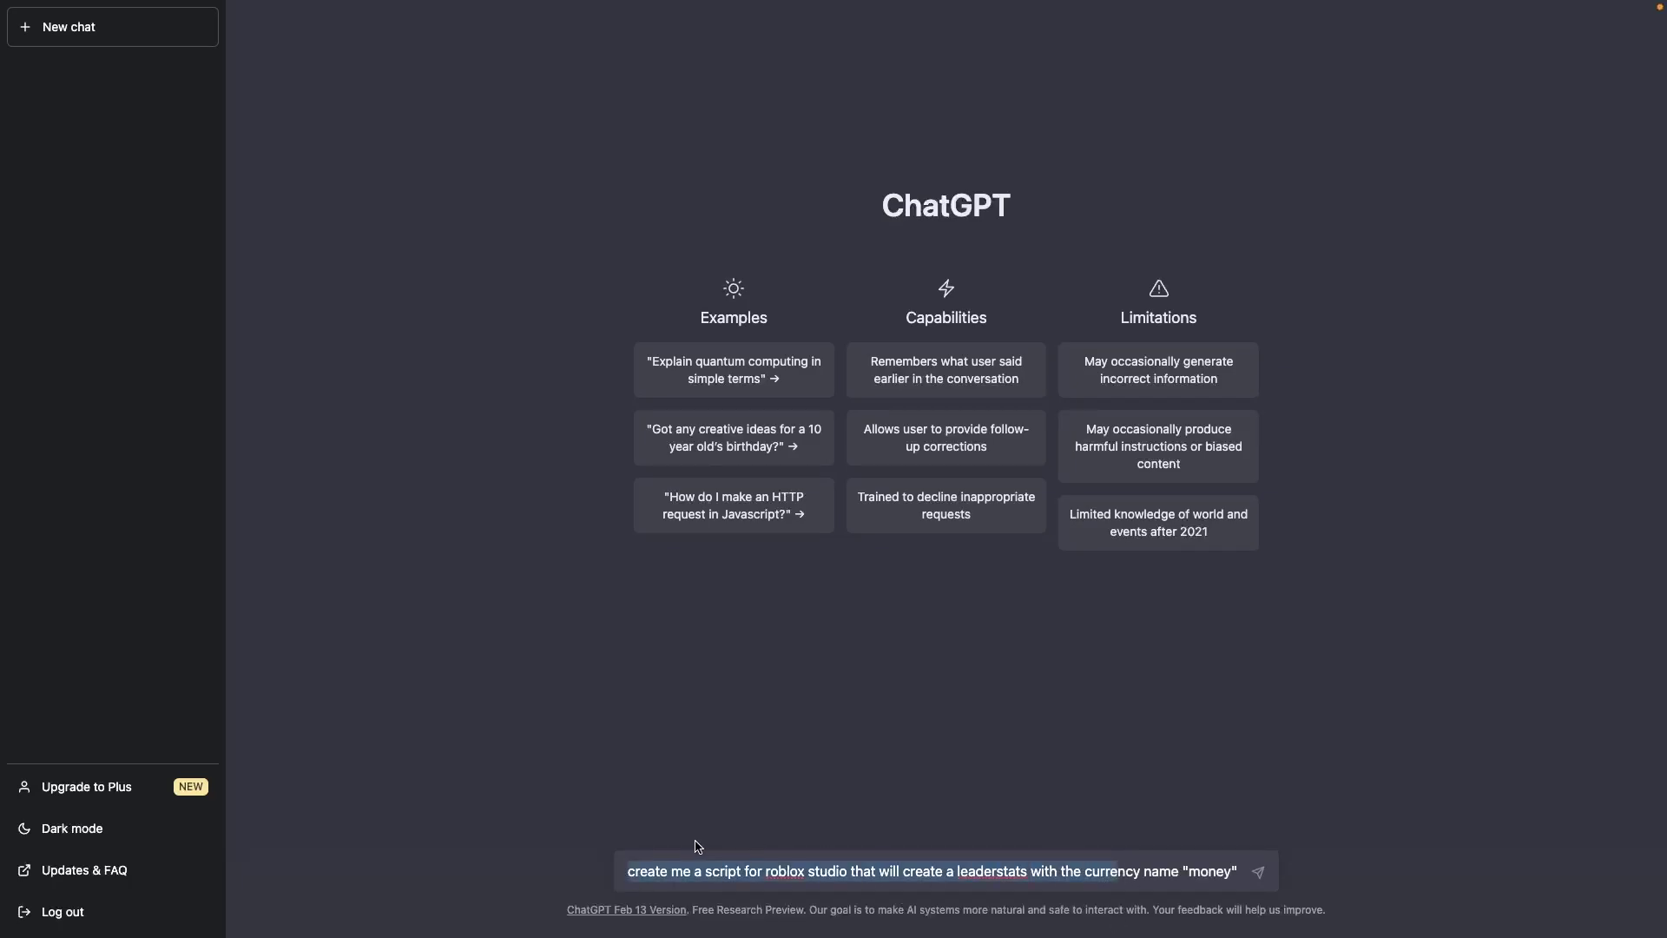
left_click(823, 868)
Send the request and select ChatGPT's generated leaderstats script for copying.
left_click(1259, 872)
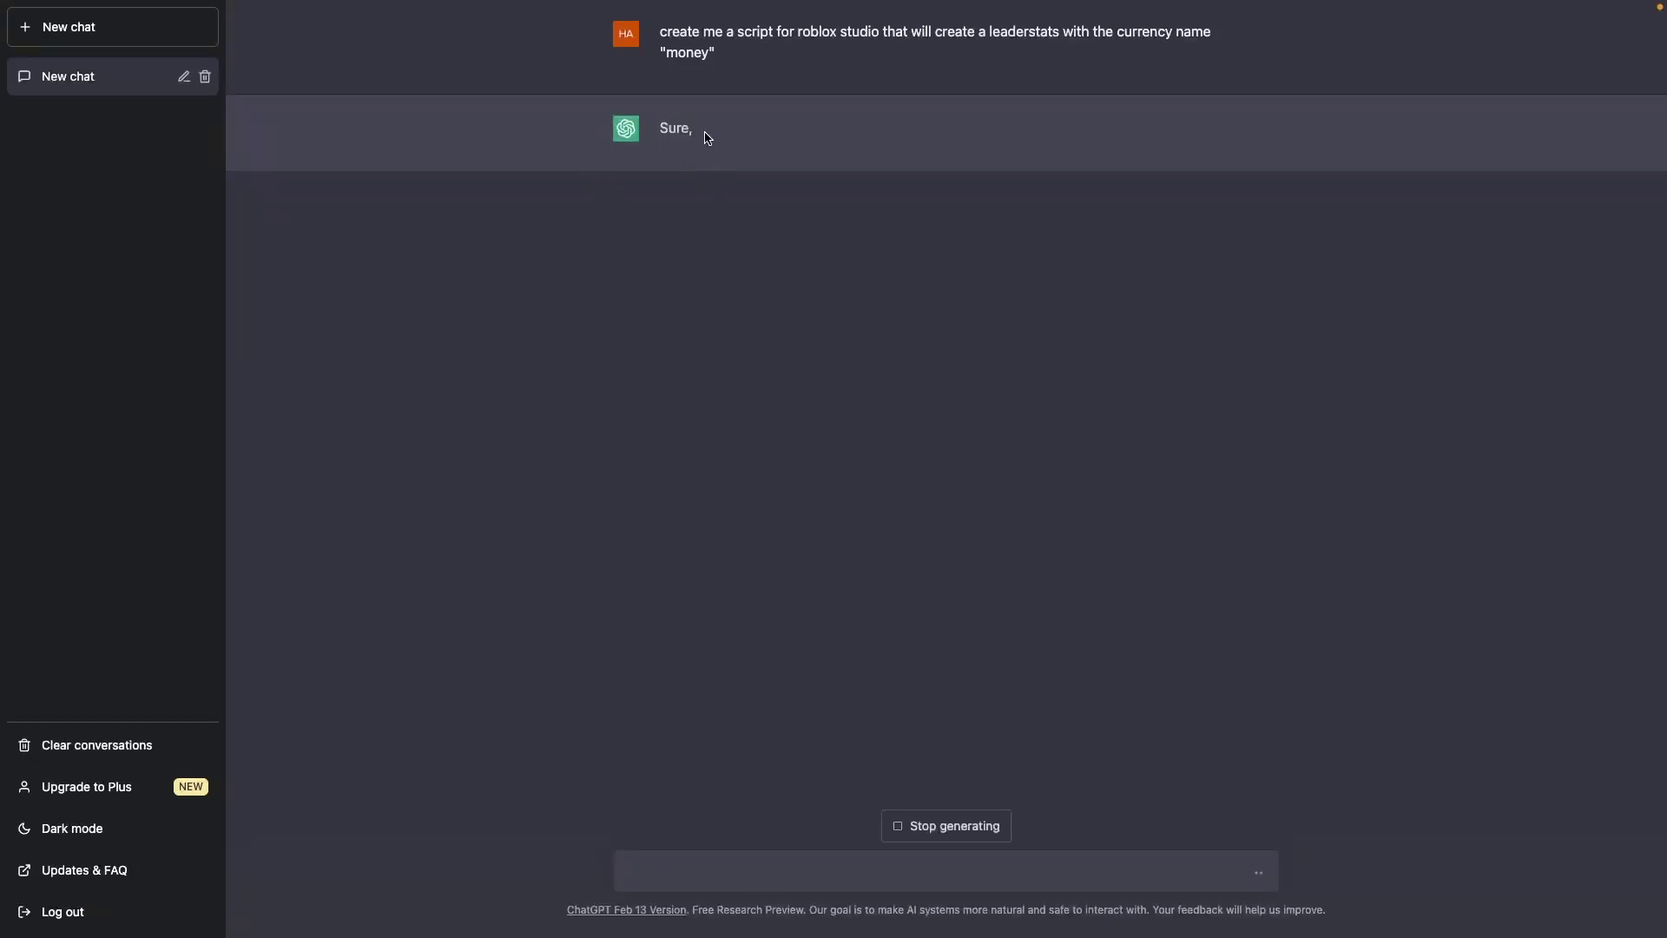
left_click_drag(707, 144, 956, 145)
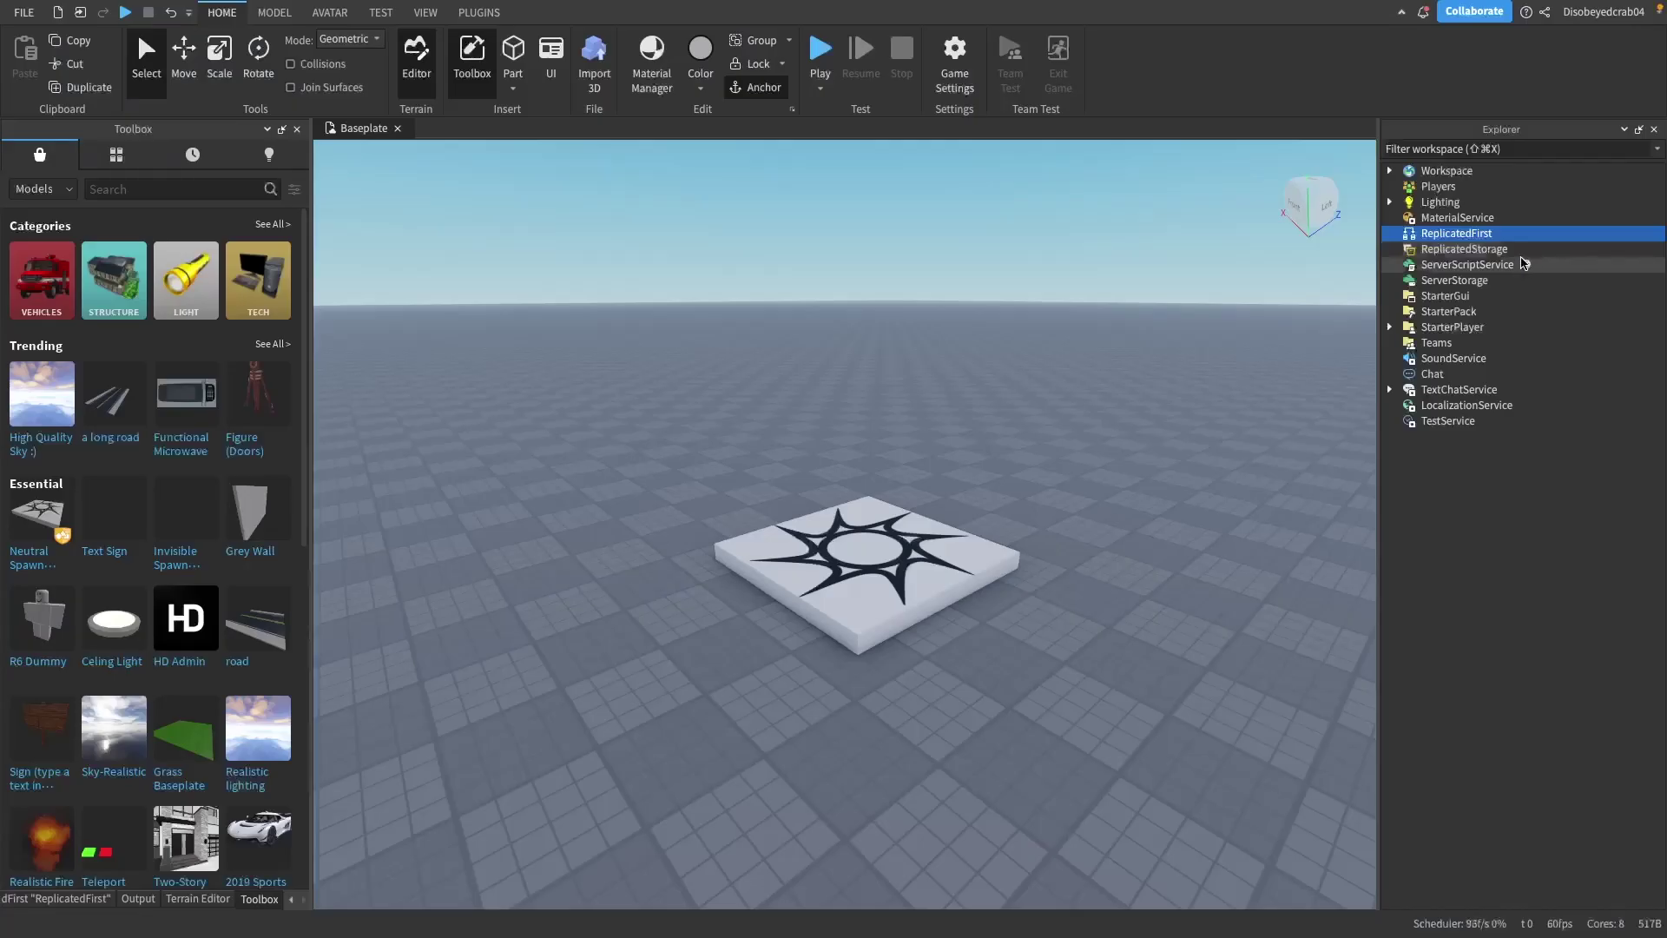
Insert a Script under ServerScriptService, replace its contents with the leaderstats code, and playtest.
left_click(1525, 264)
type("scr")
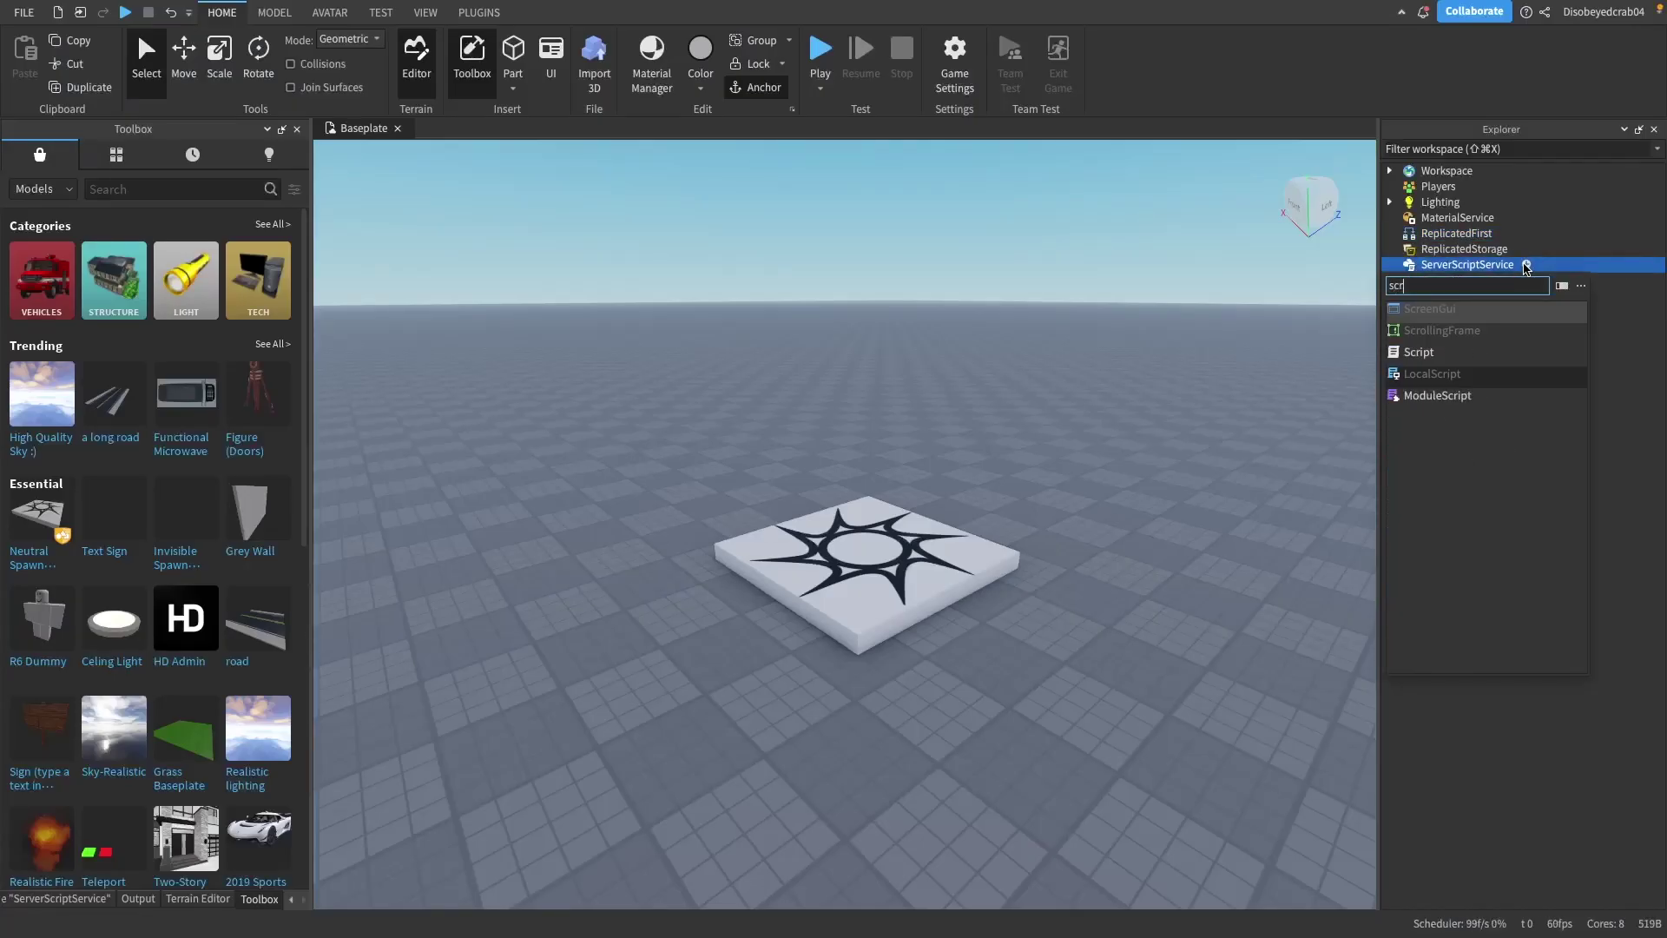
left_click(1447, 353)
key("ctrl+a")
type("-- First, create a variable to store the Player object local Players = game:GetService(\"Players\")  -- Next, create a function that will run when a new player joins the game function onPlayerAdded(player)     -- Create a new folder called \"leaderstats\" in the player's PlayerGui     local leaderstats = Instance.new(\"Folder\")     leaderstats.Name = \"leaderstats\"     leaderstats.Parent = player.PlayerGui      -- Create a new IntValue object called \"money\" and set its value to 0     local money = Instance.new(\"IntValue\")     money.Name = \"money\"     money.Value = 0     money.Parent = leaderstats end  -- Finally, loop through all existing players and call the onPlayerAdded function for each one for _, player in ipairs(Players:GetPlayers()) do     onPlayerAdded(player) end  -- Also, connect the onPlayerAdded function to the Players.PlayerAdded event so that it runs for new players Players.PlayerAdded:Connect(onPlayerAdded)")
left_click(727, 298)
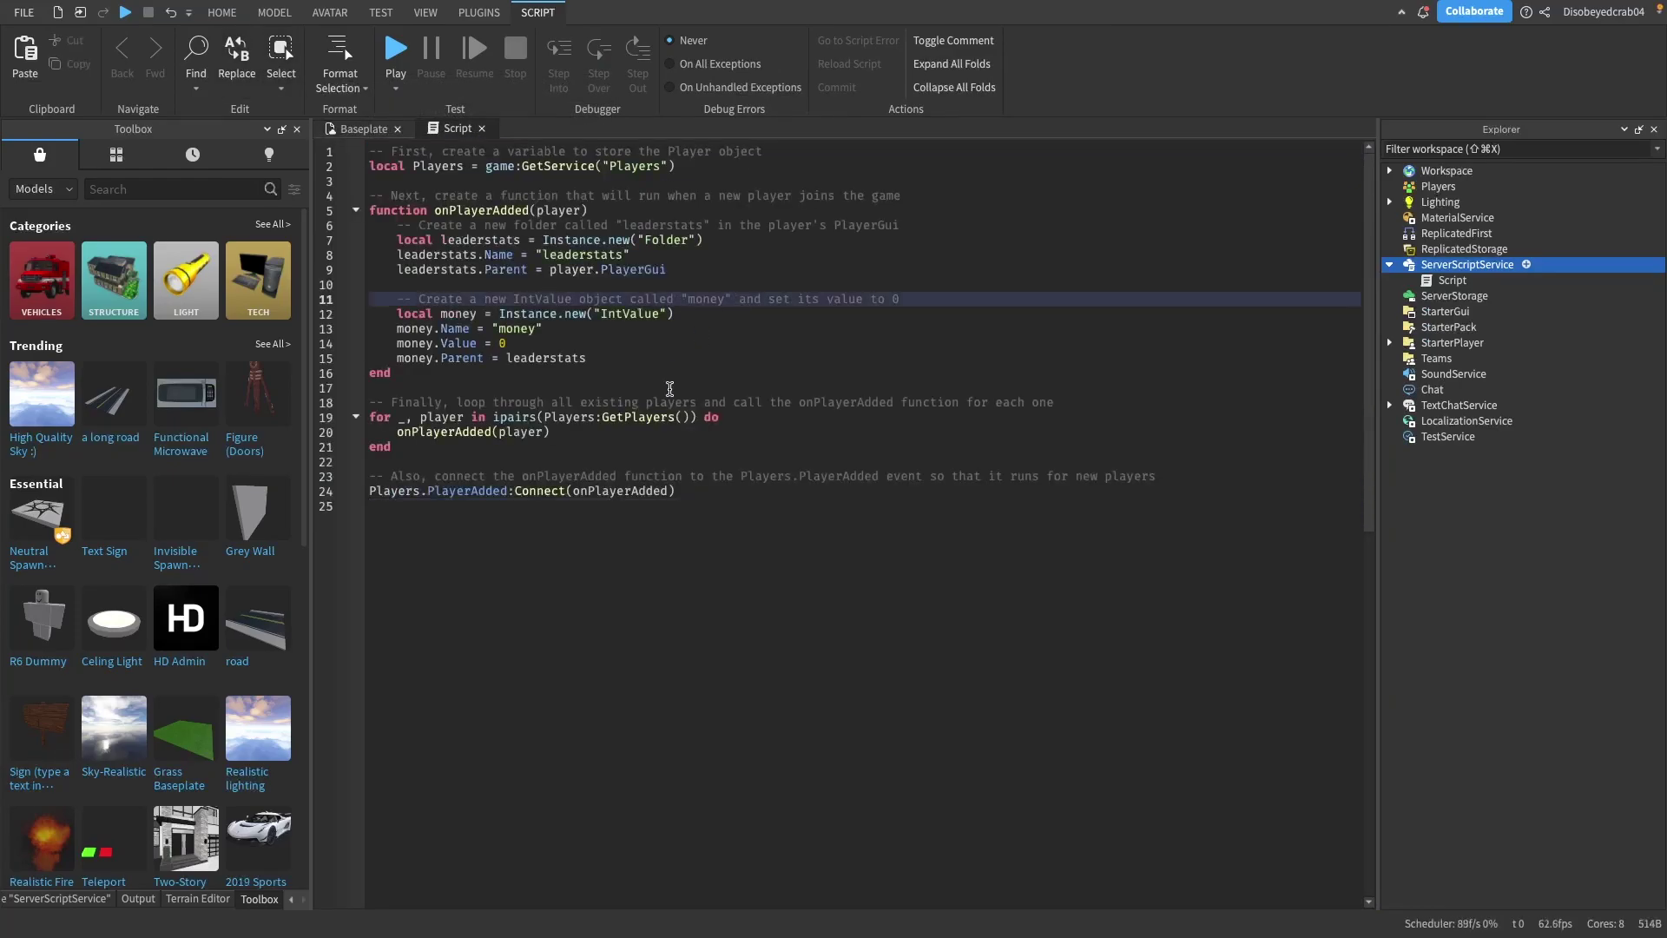
left_click(407, 54)
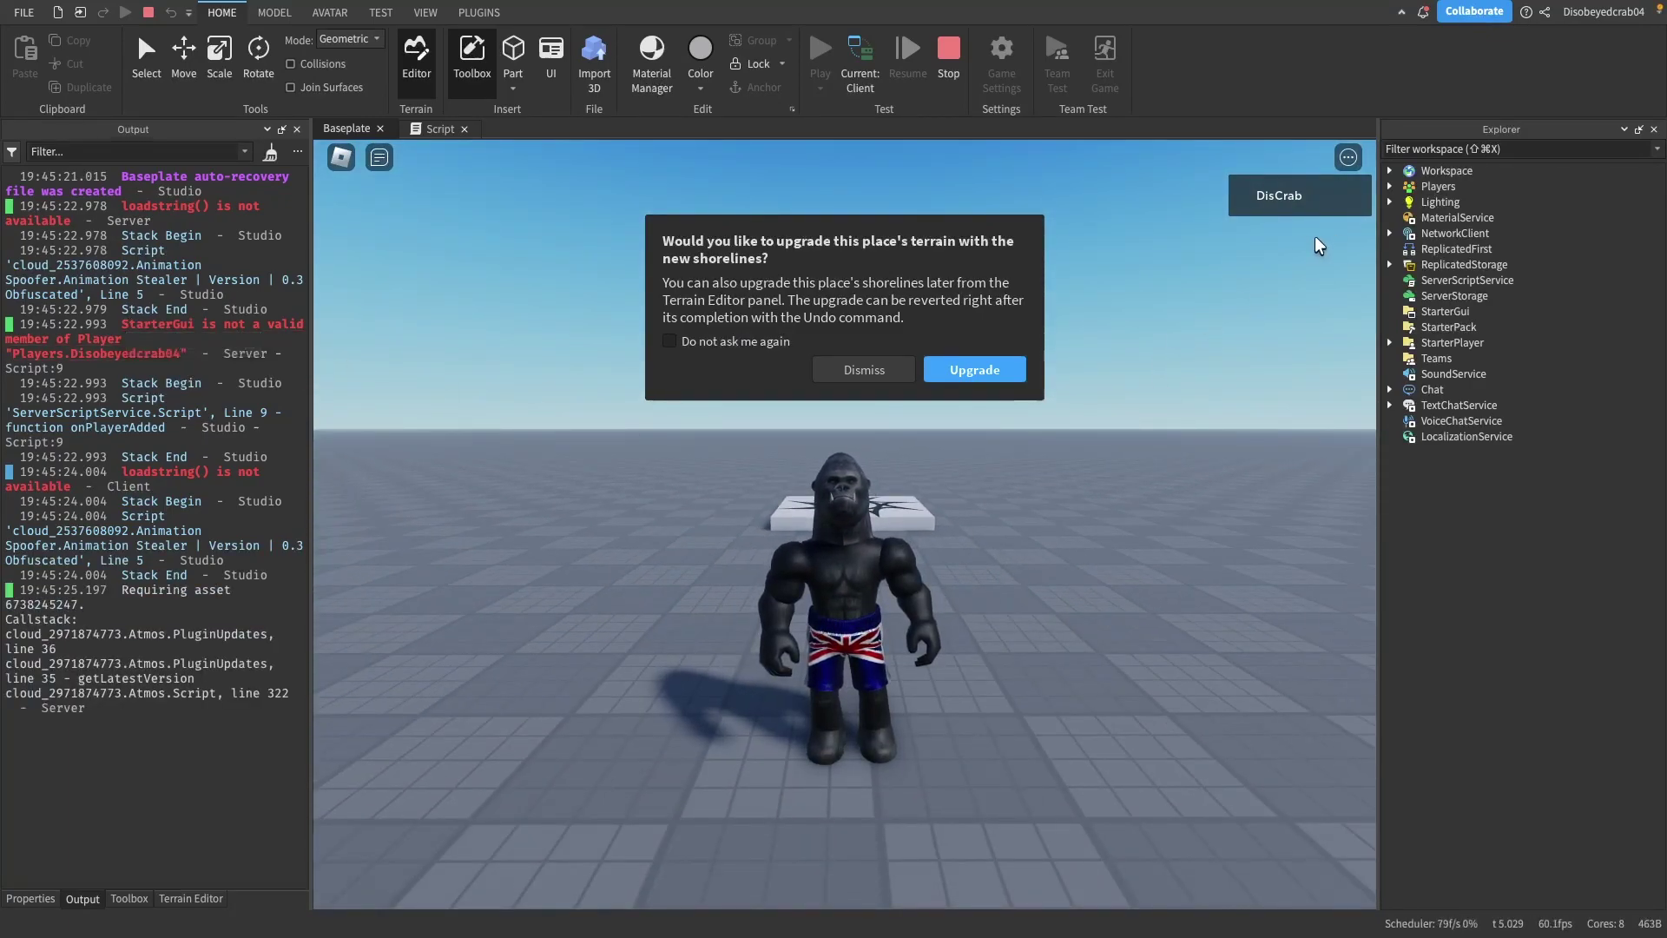
Stop the test, delete '.StarterGui' so line 9 reads 'leaderstats.Parent = player', and replay.
left_click(1318, 204)
left_click(1318, 203)
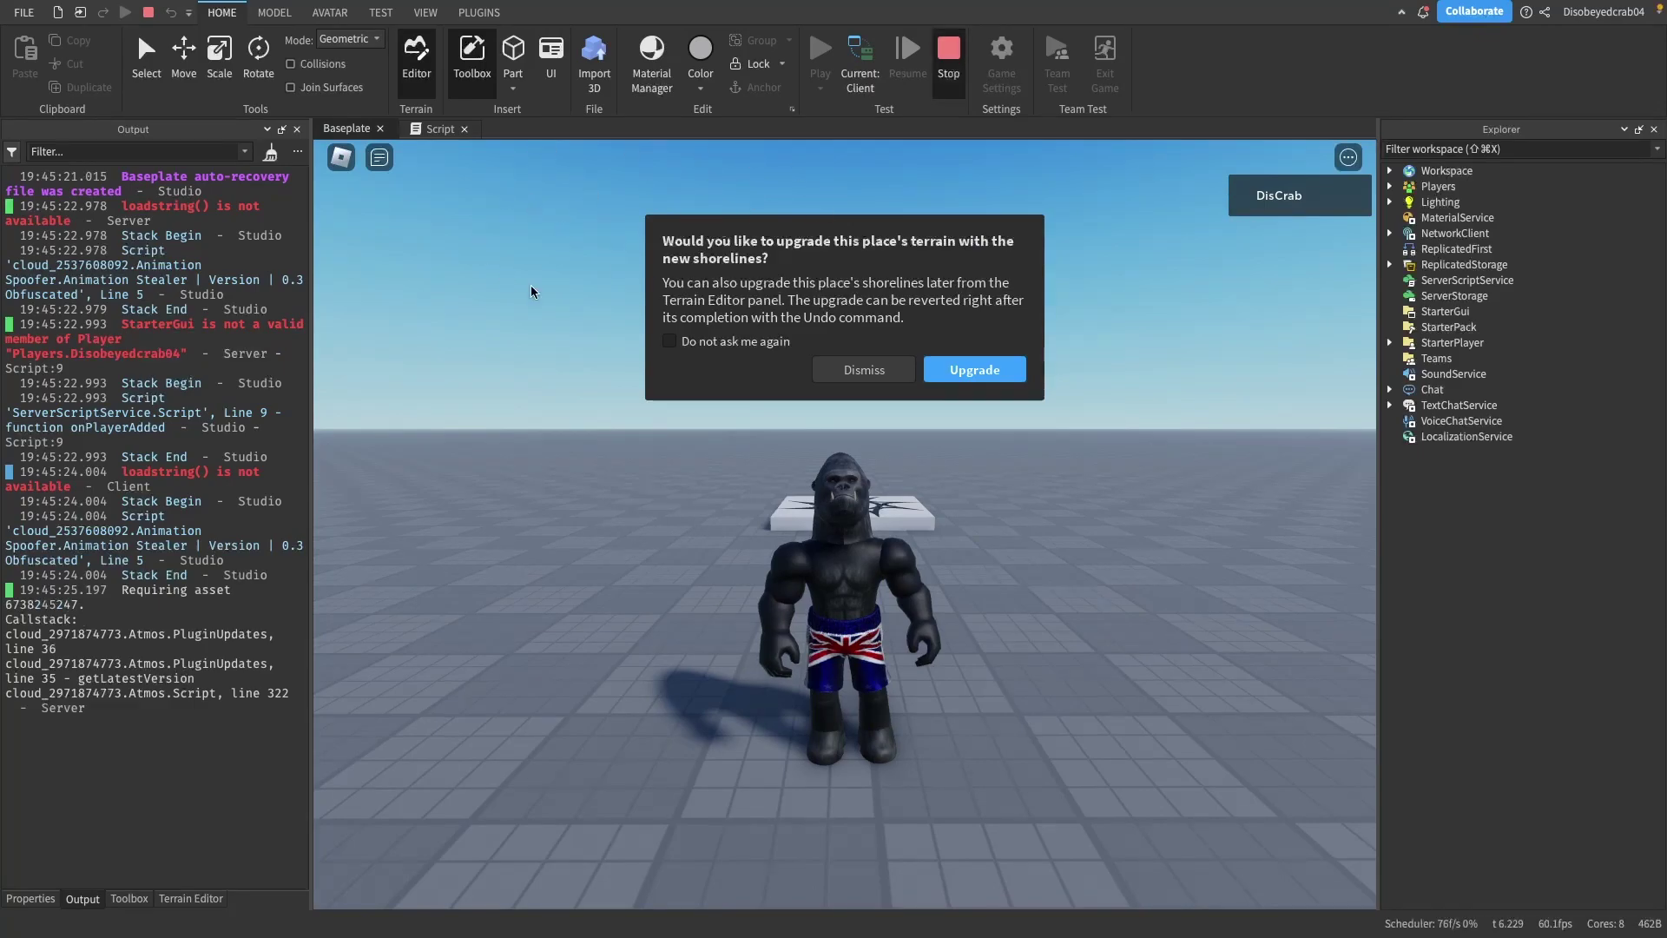
key("shift+F5")
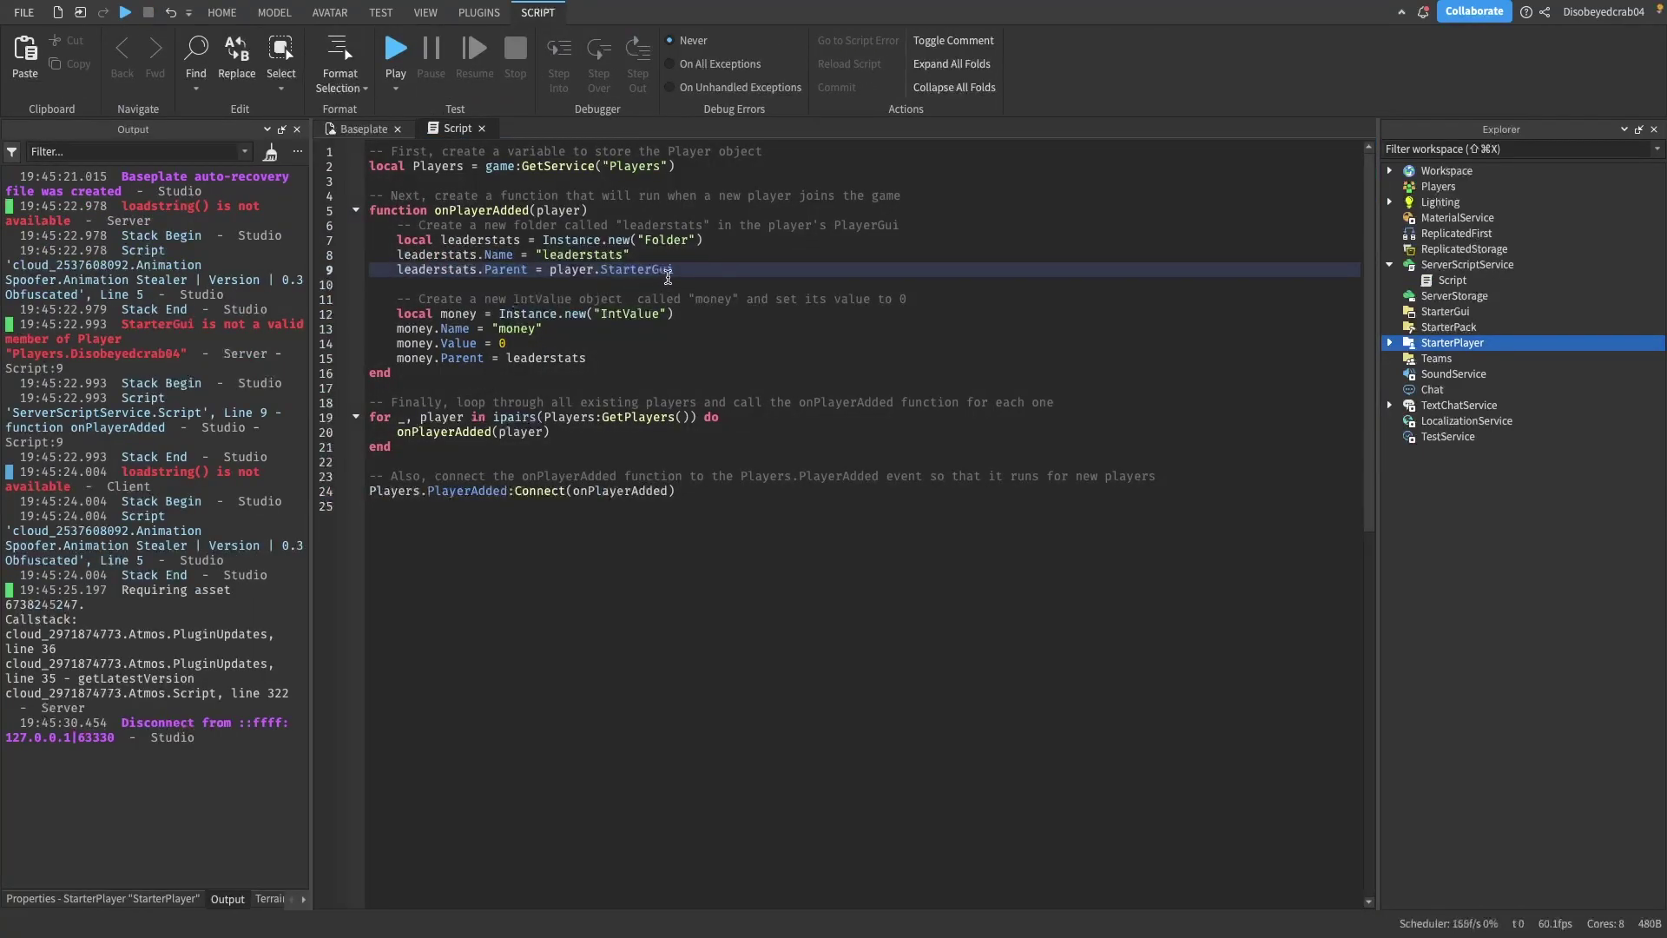
left_click_drag(674, 270, 598, 274)
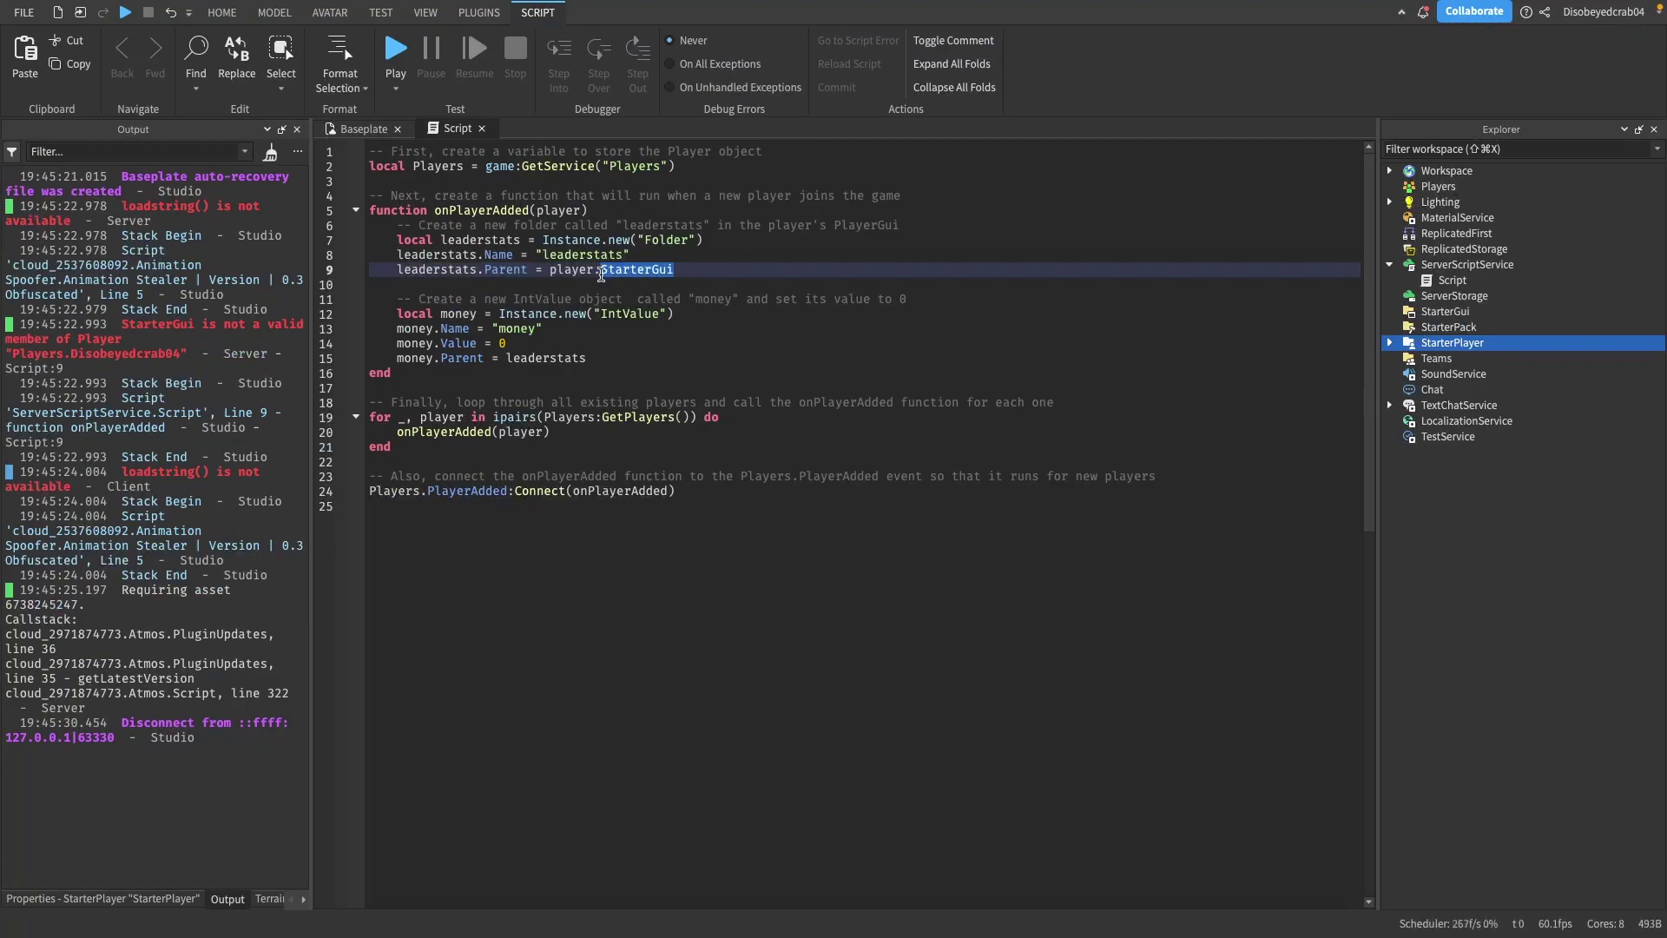
key("BackSpace")
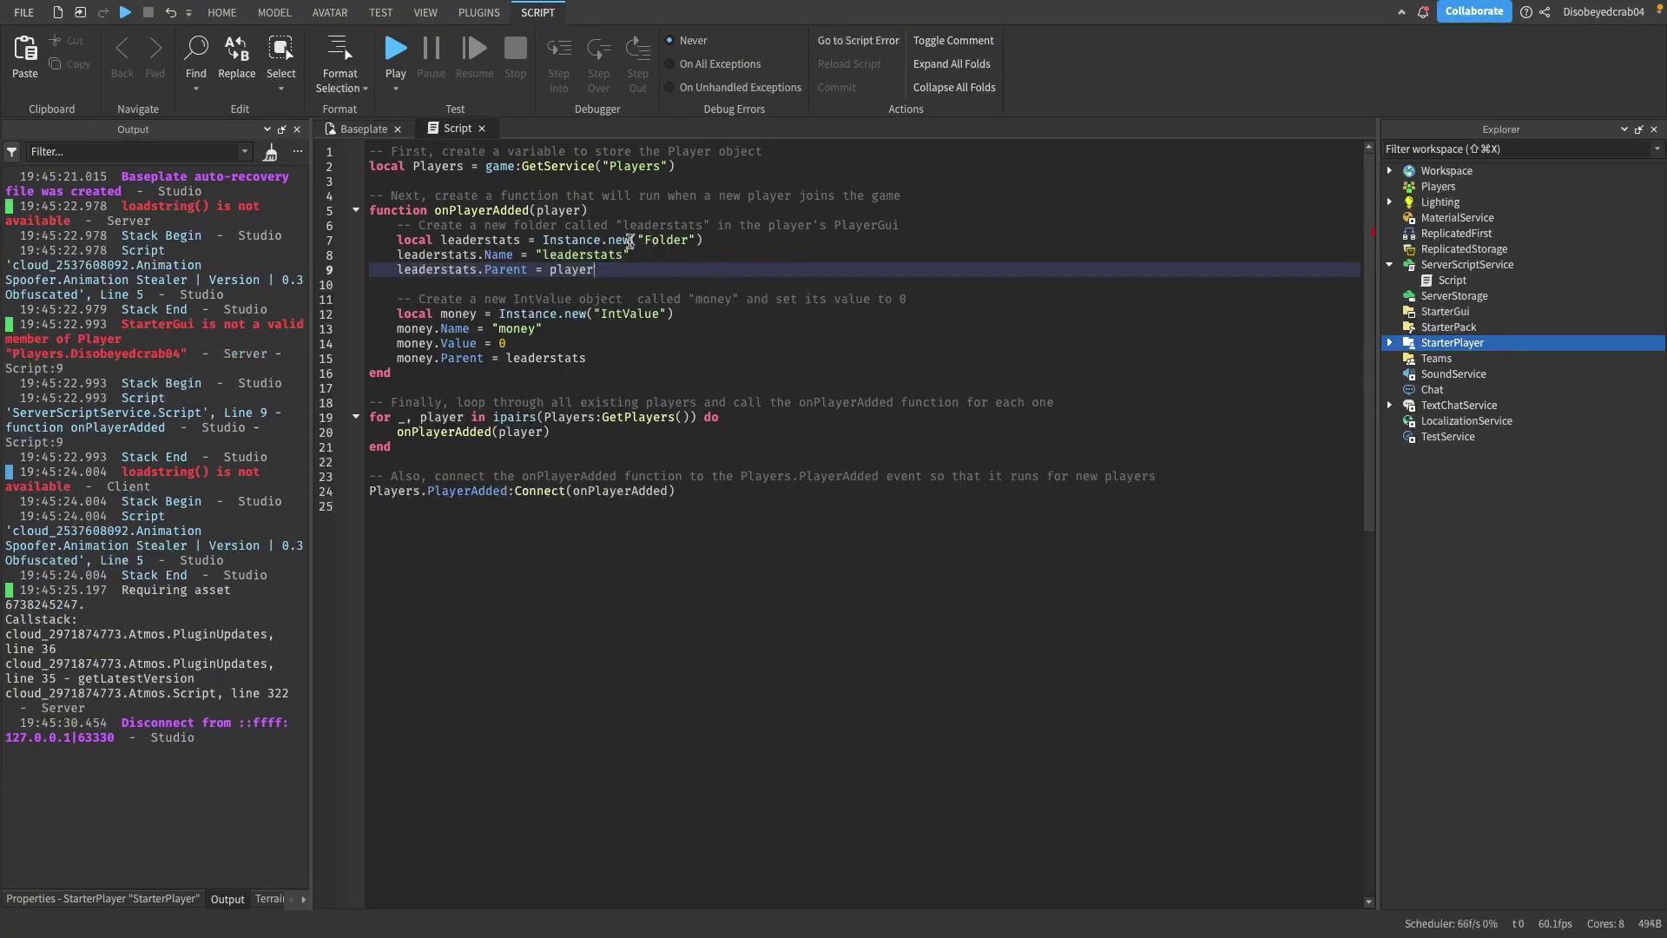
left_click(383, 49)
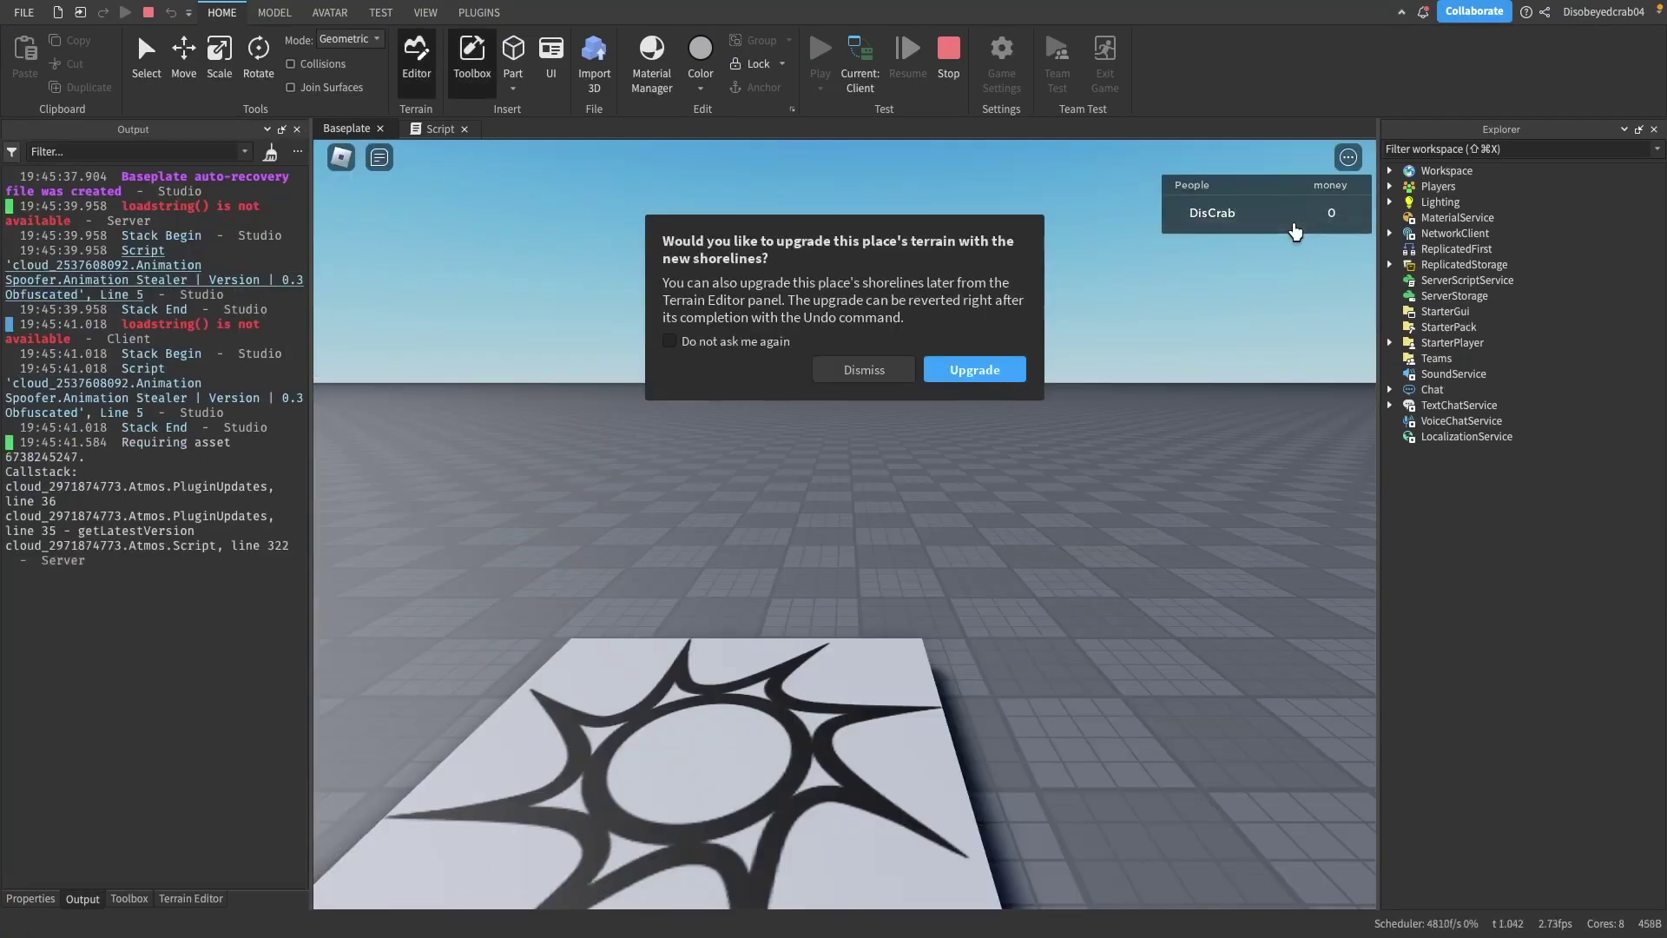
Check the player's leaderboard entry and dismiss the terrain upgrade prompt.
left_click(1294, 231)
key("s")
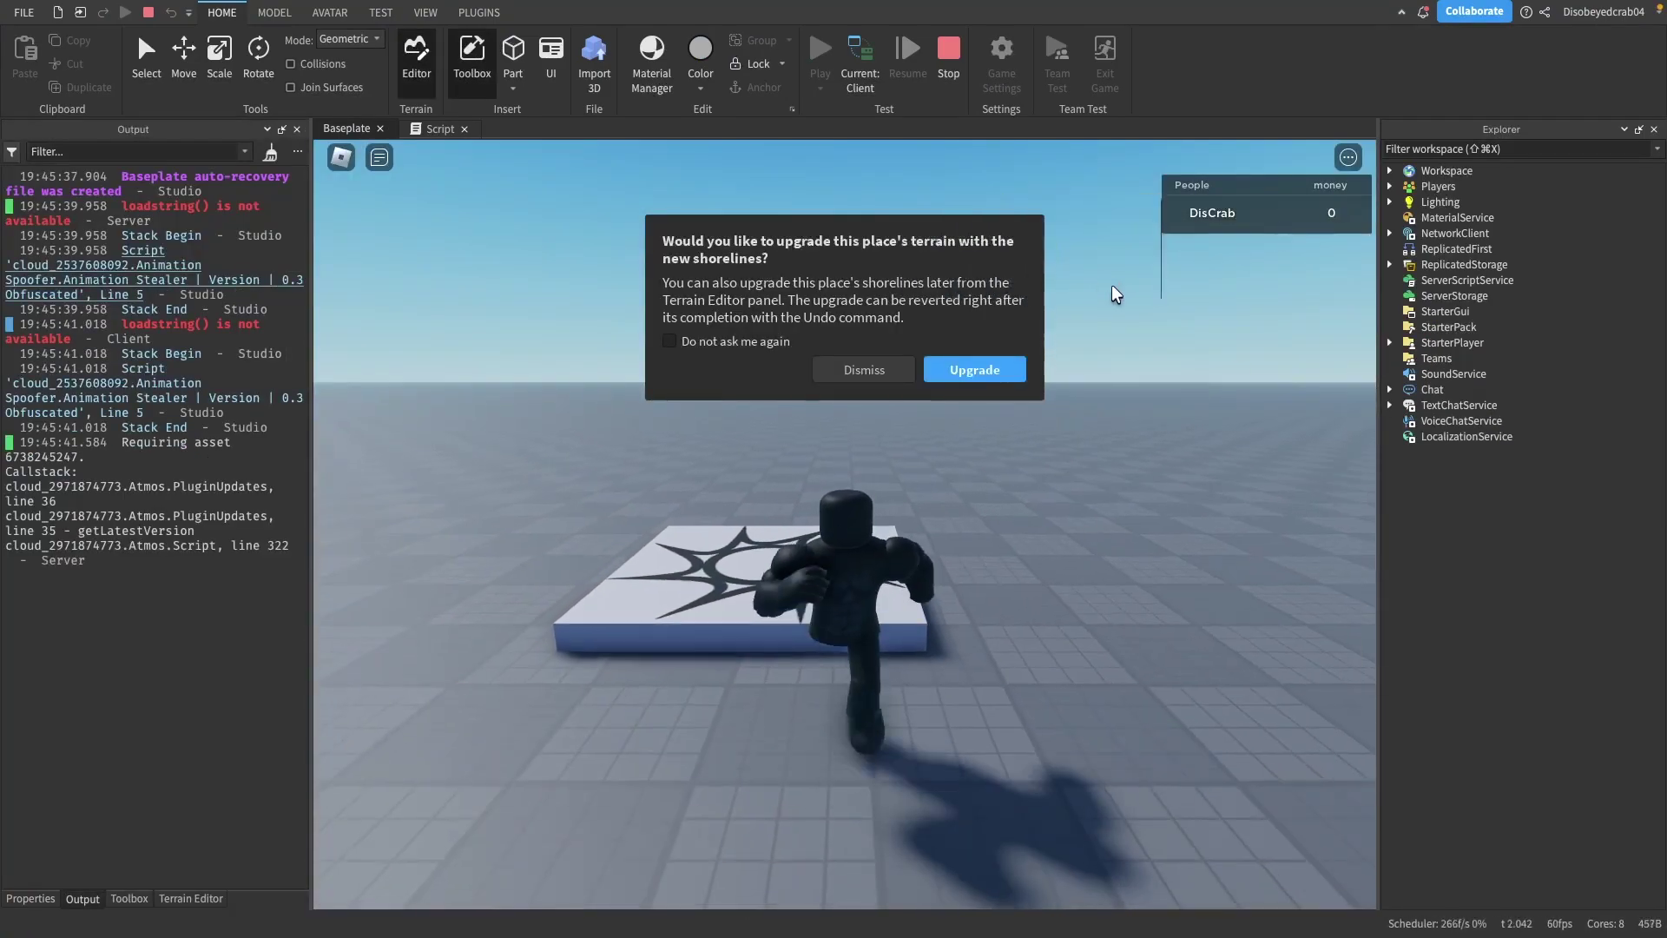
left_click(864, 369)
Walk the avatar around the baseplate with WASD while the leaderboard shows money 0.
key("shift")
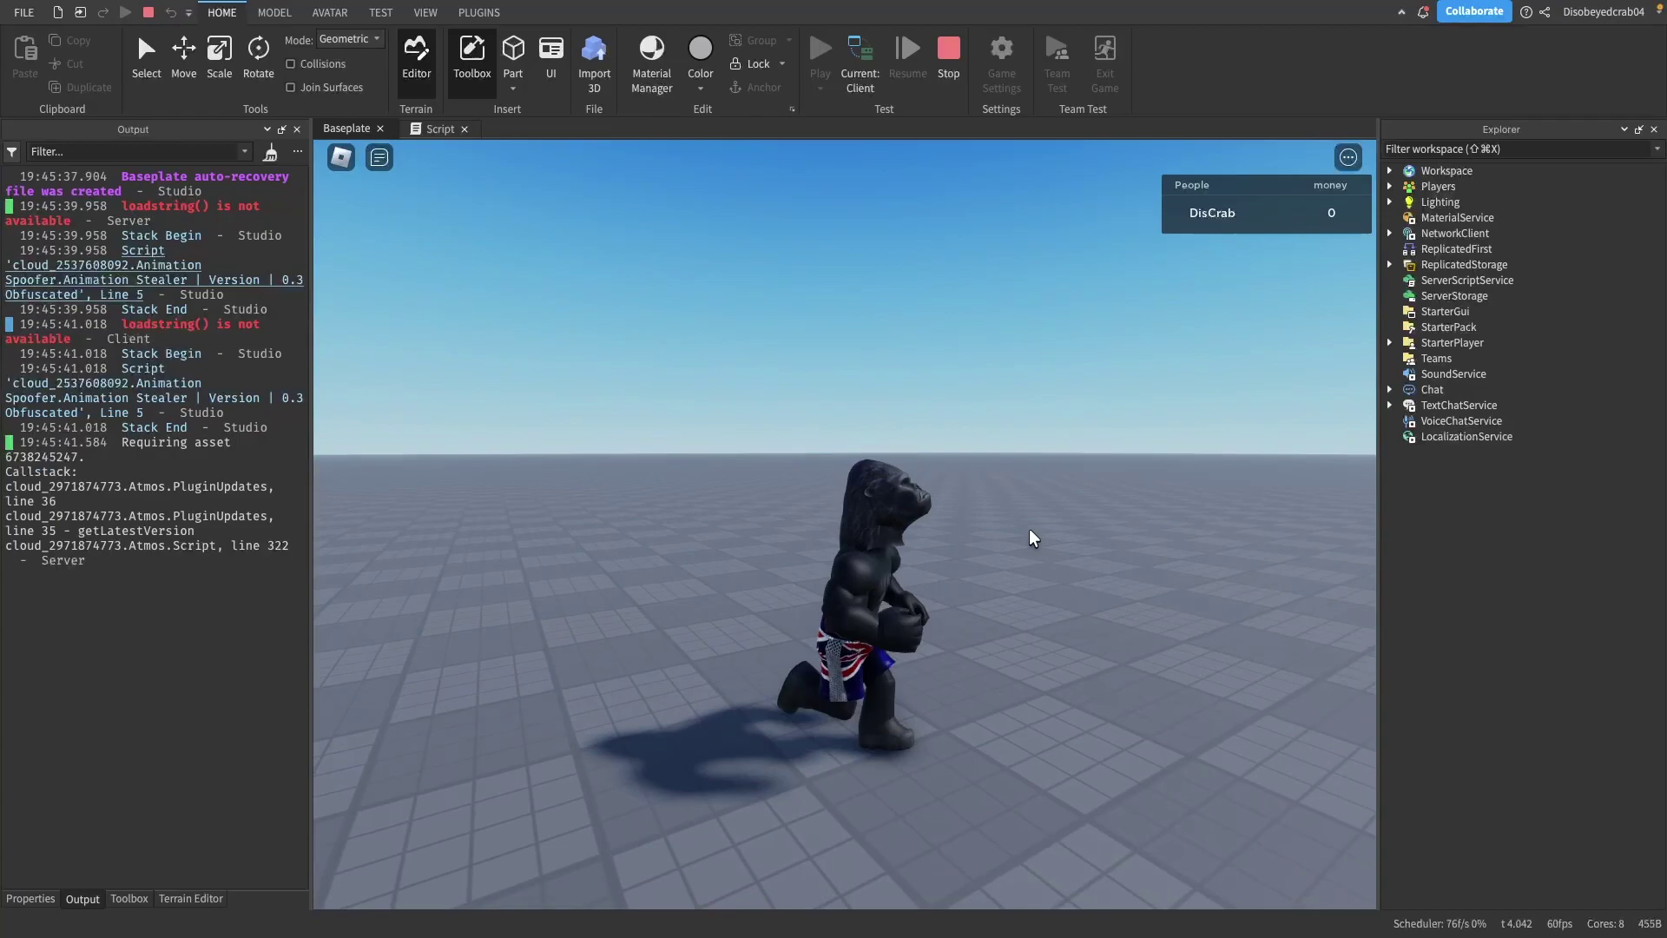
key("shift")
key("s")
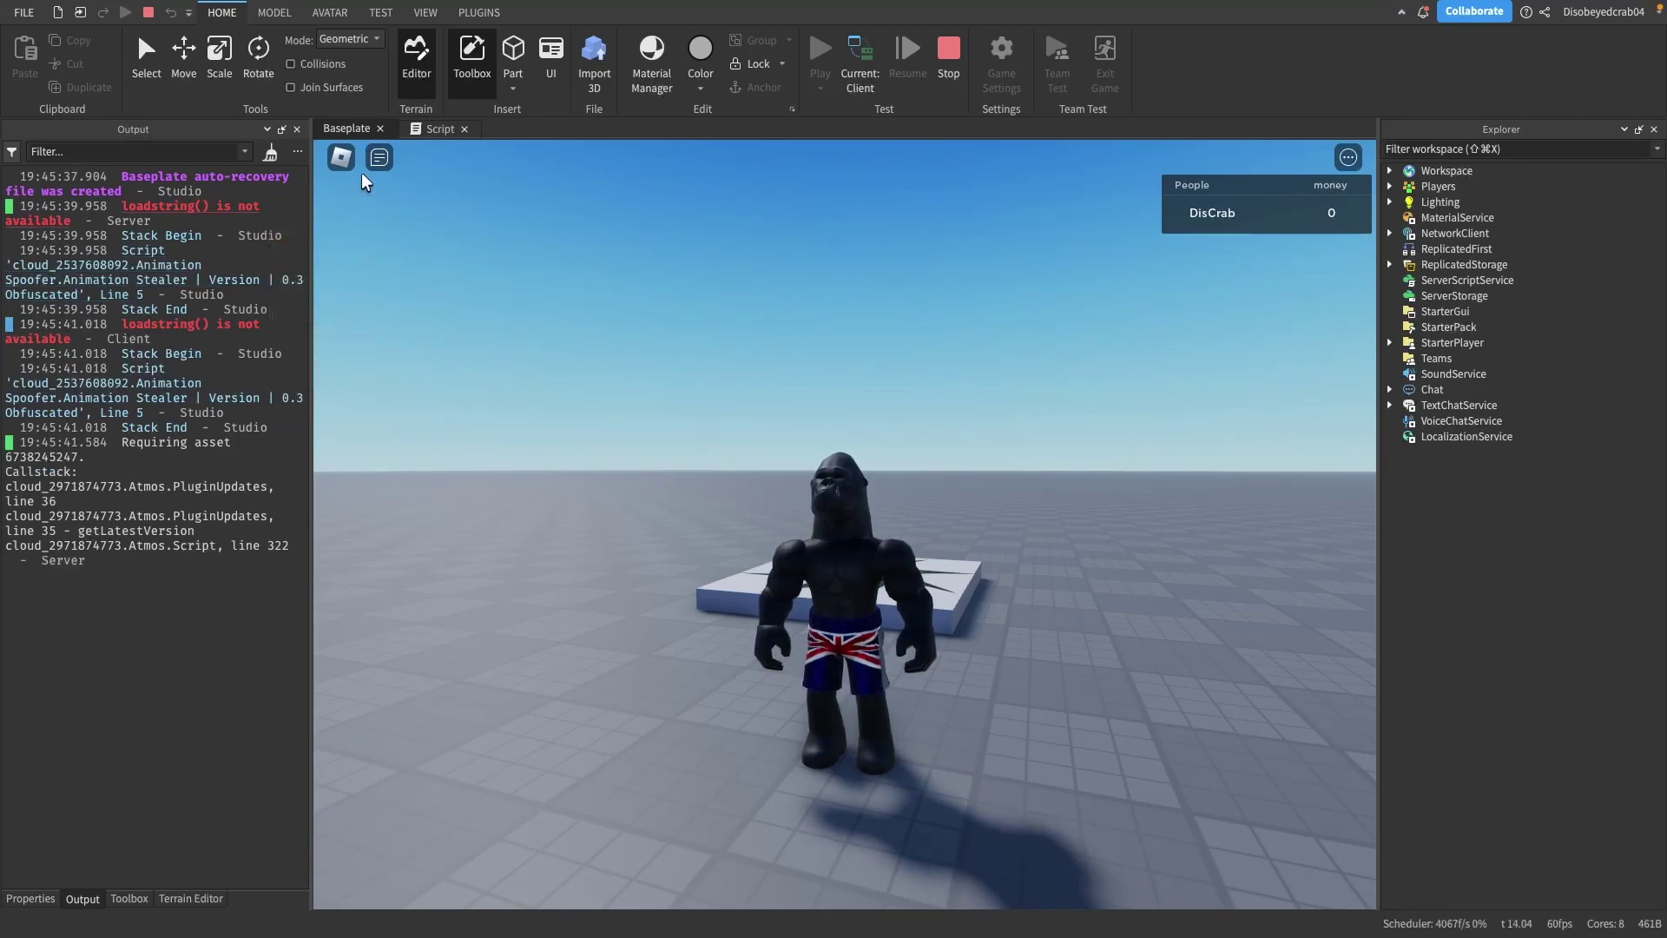
key("w")
key("d")
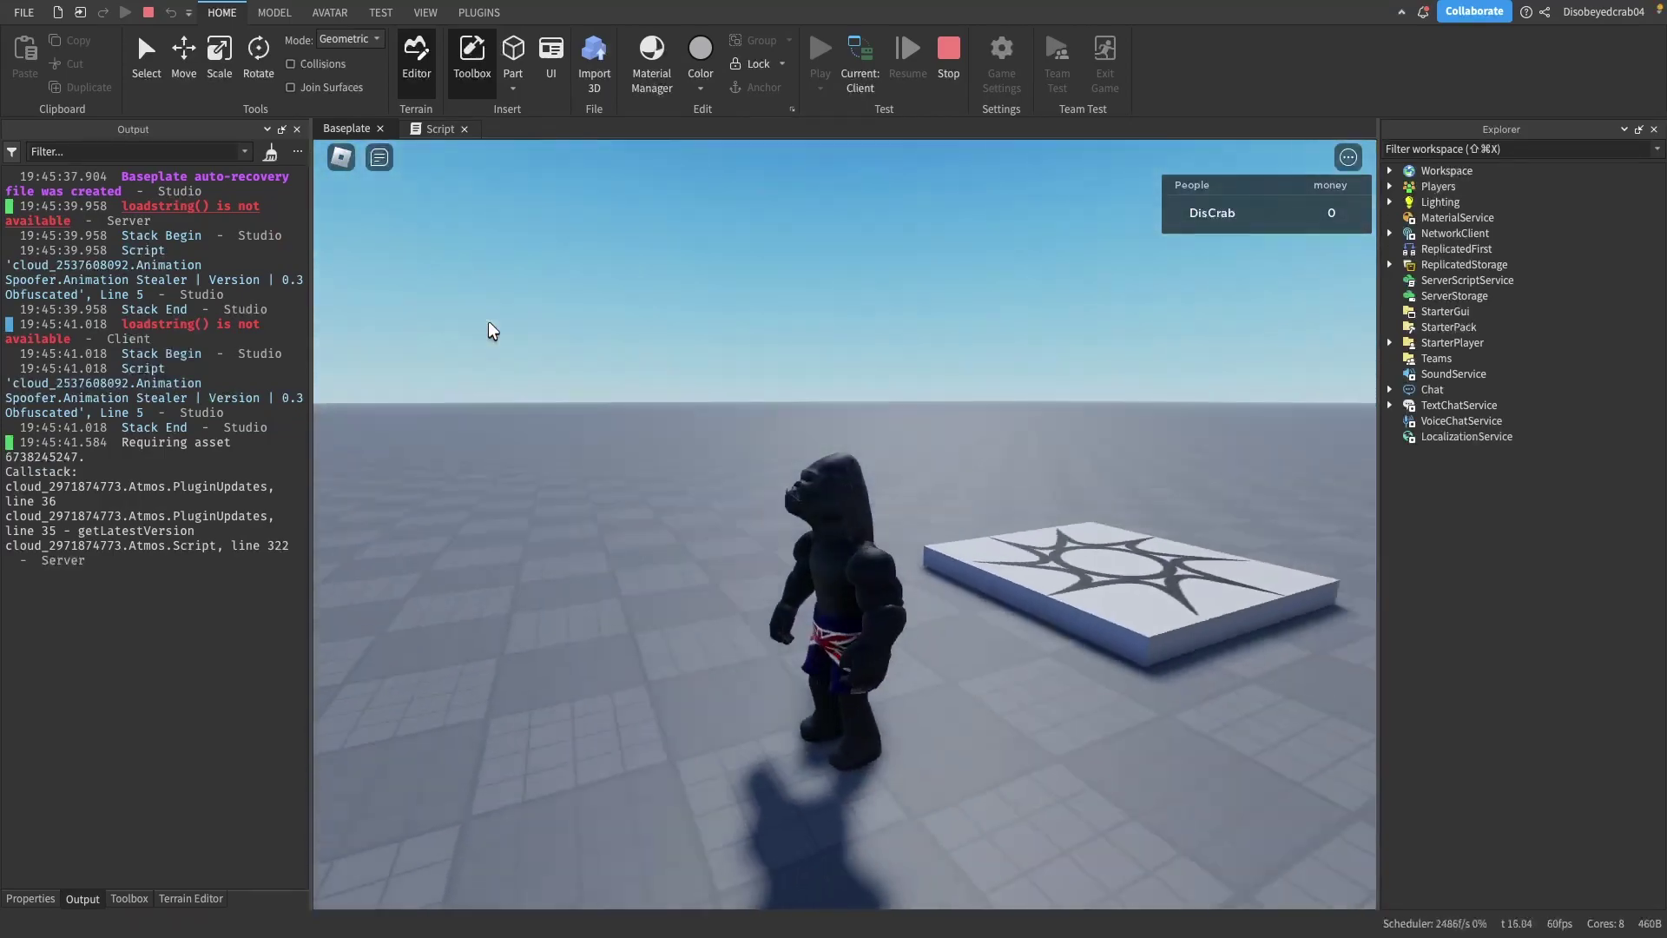
key("s")
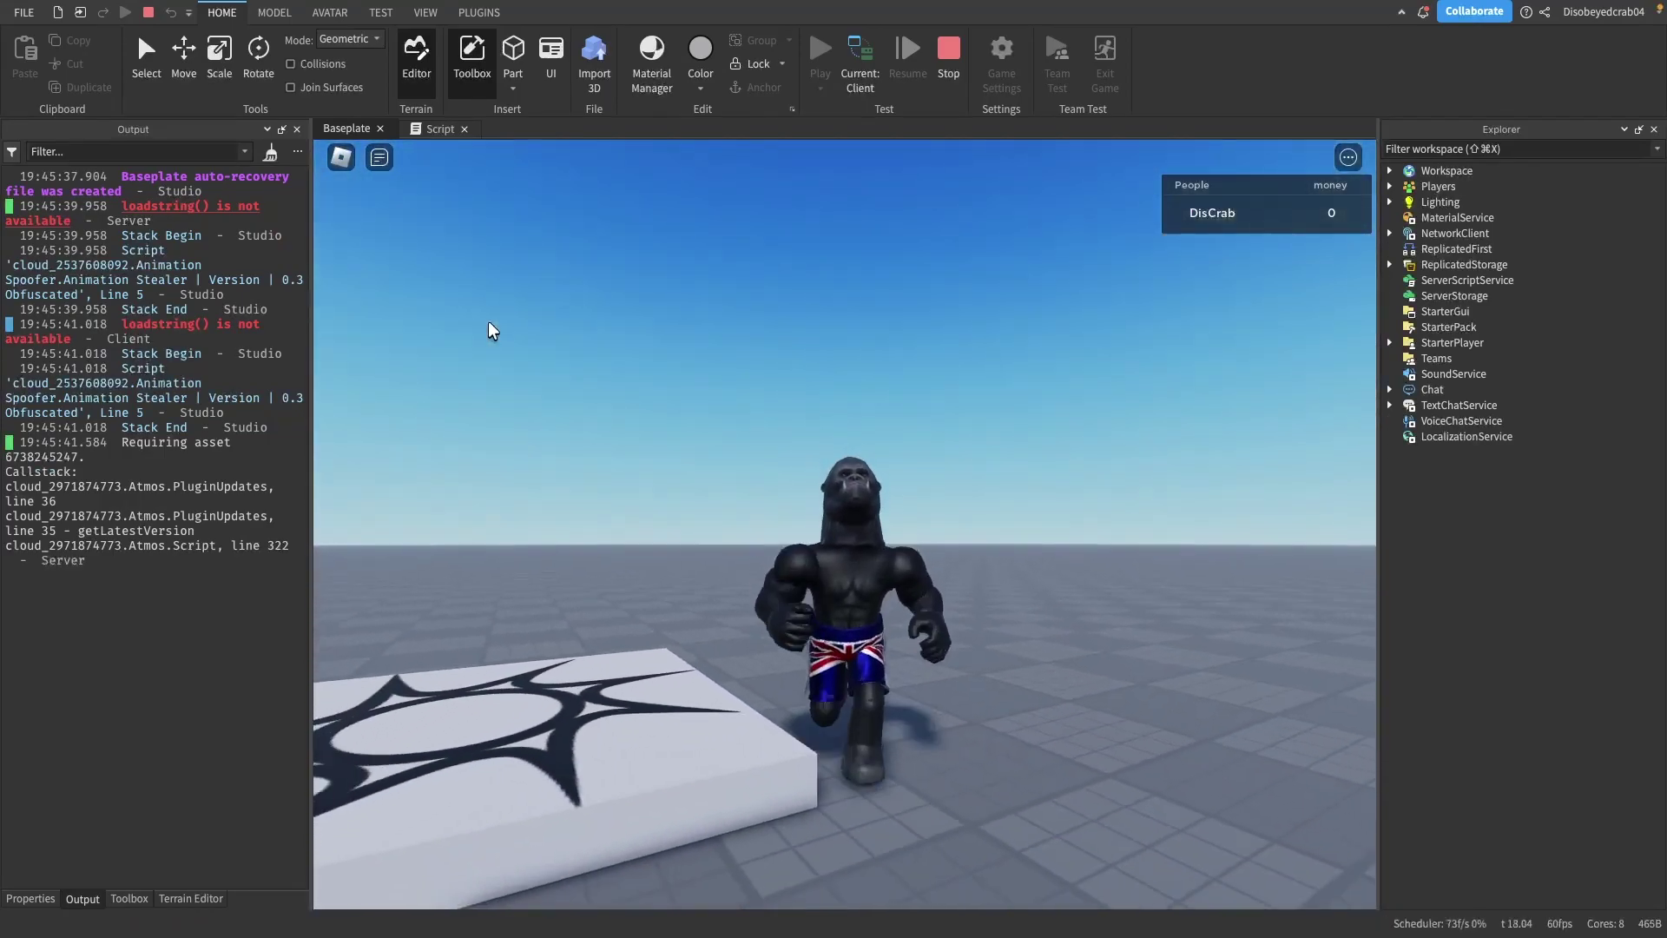
key("s")
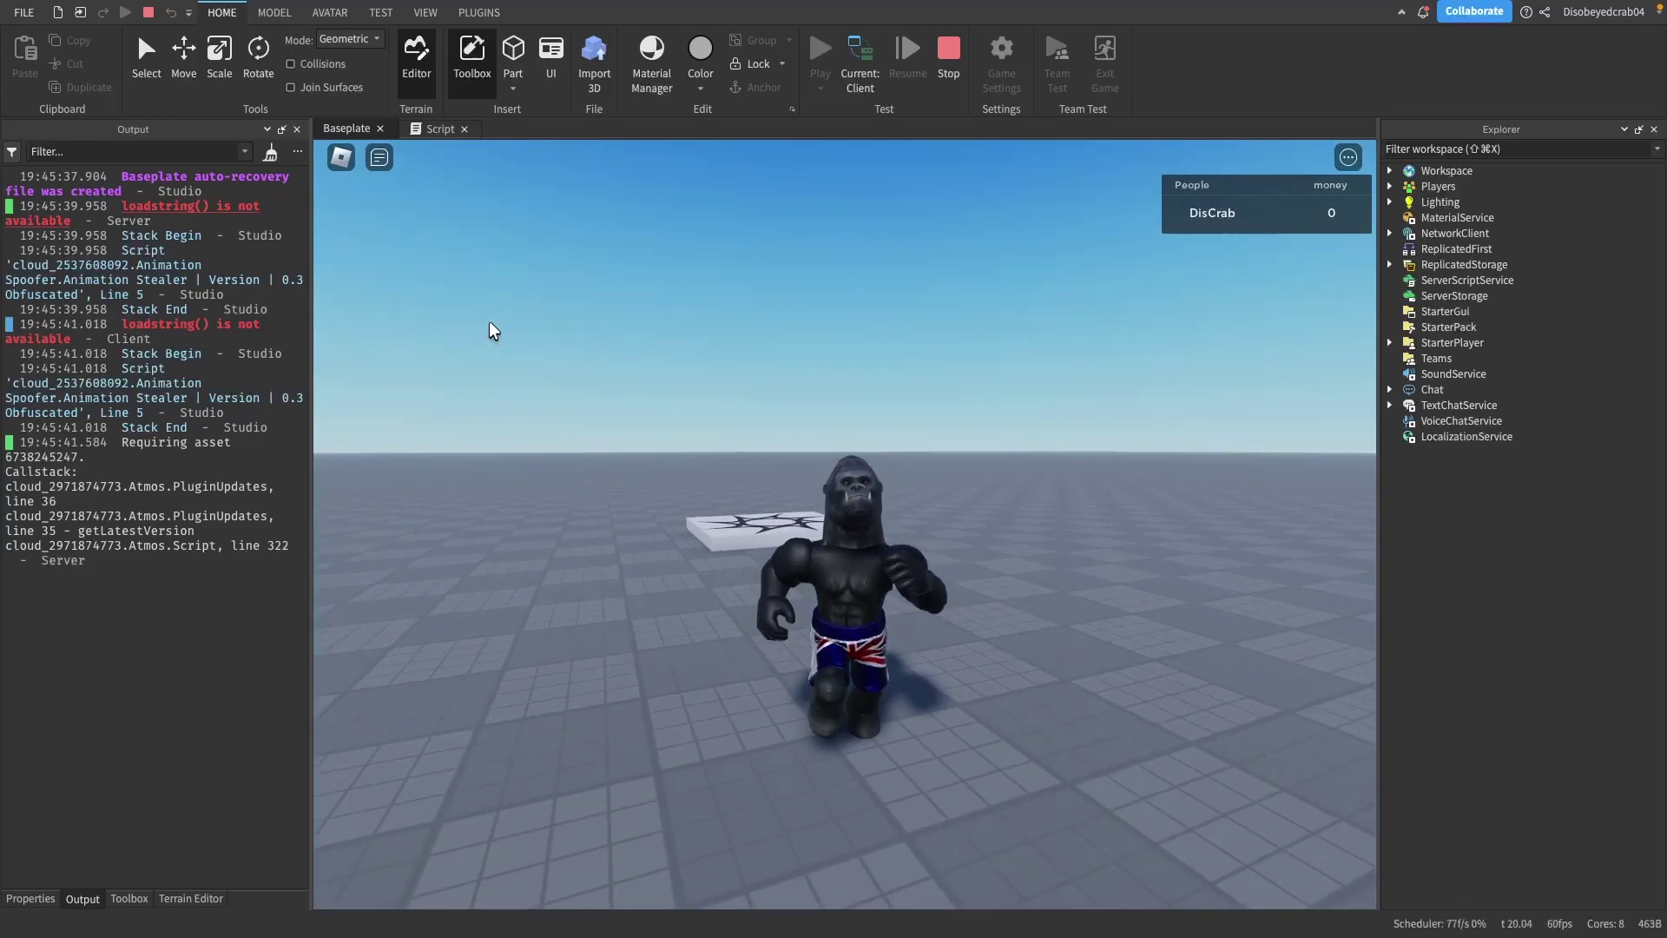
key("s")
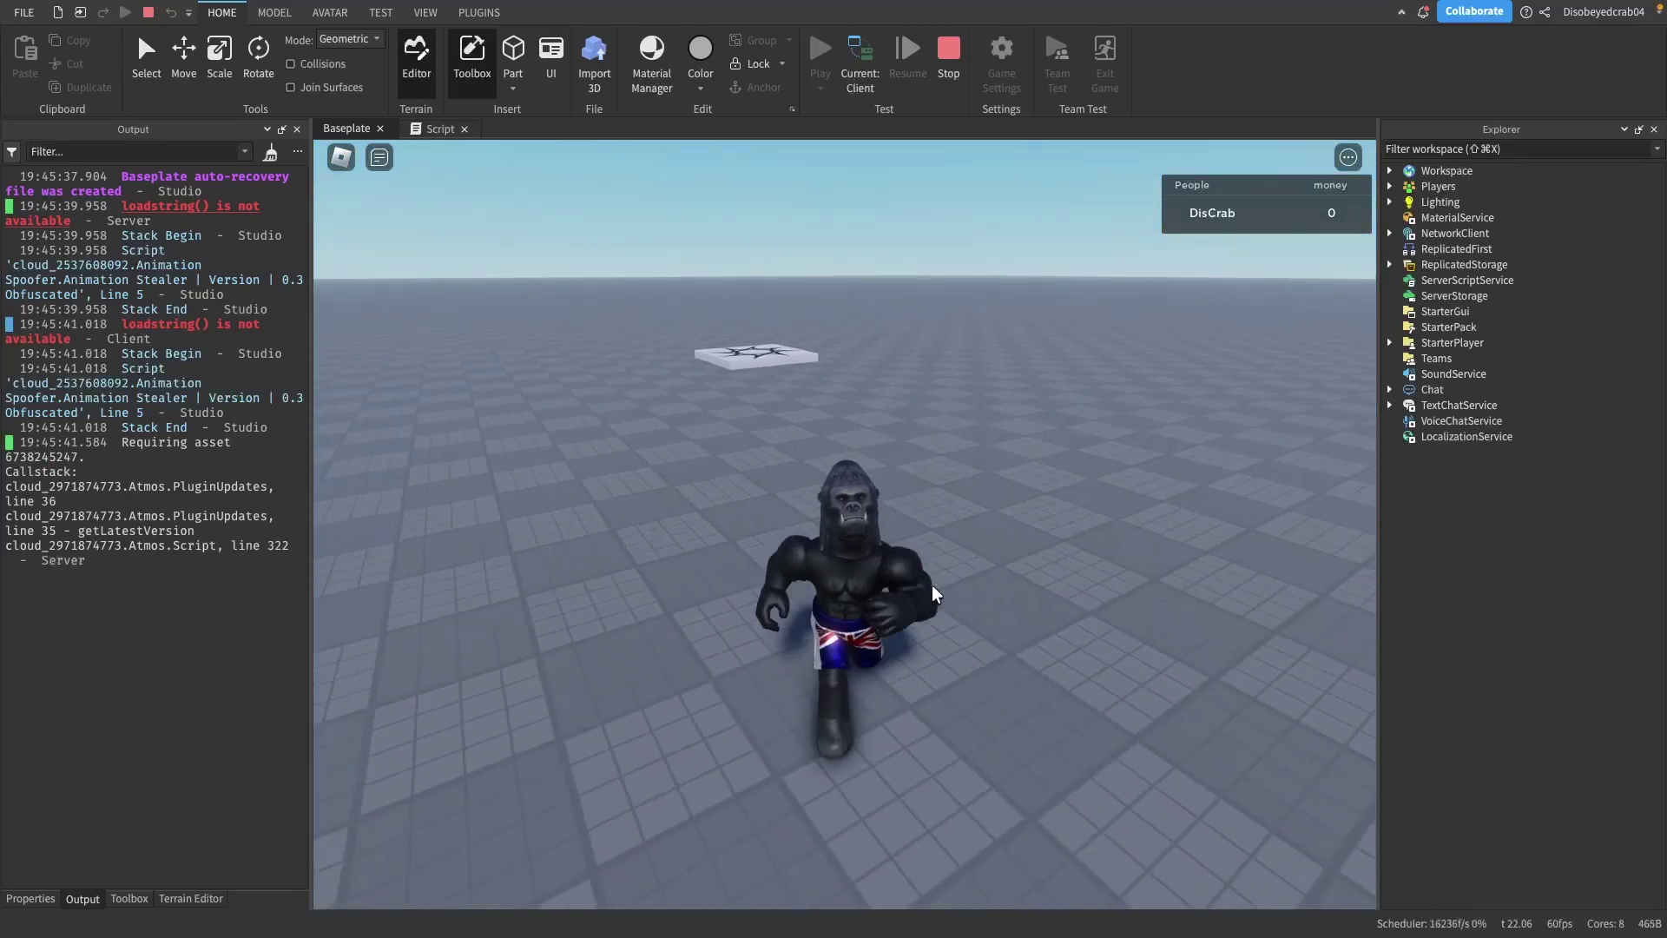